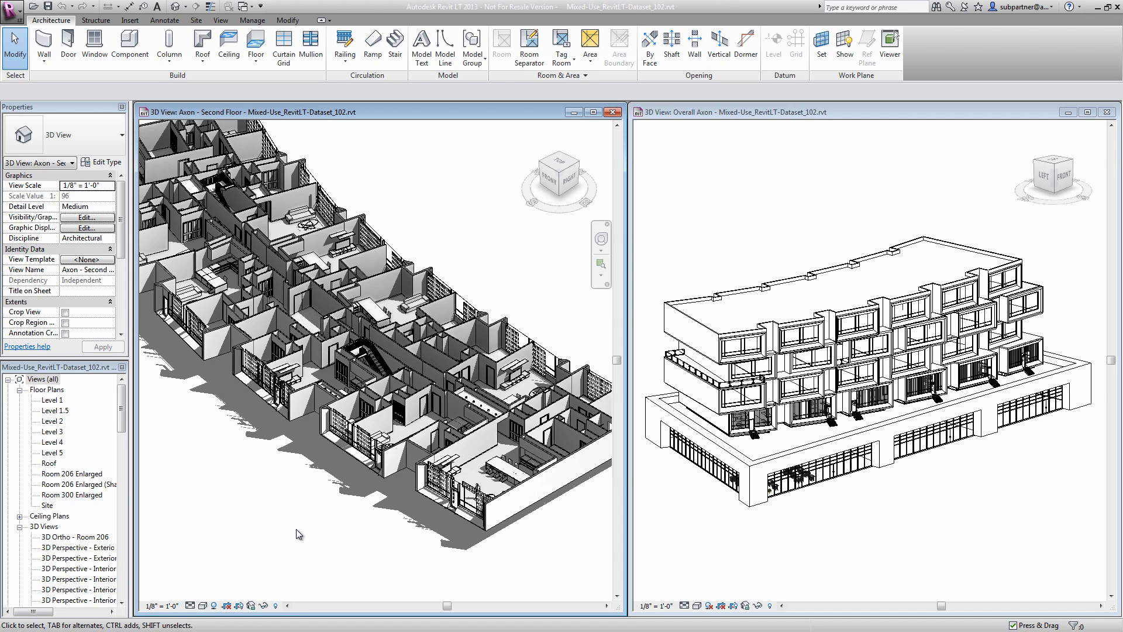
# - Change the four-panel bifold closet door on the second floor to the 60" x 84" type
pyautogui.moveTo(216, 247); pyautogui.dragTo(364, 361, button='middle')
pyautogui.scroll(5, 341, 339)
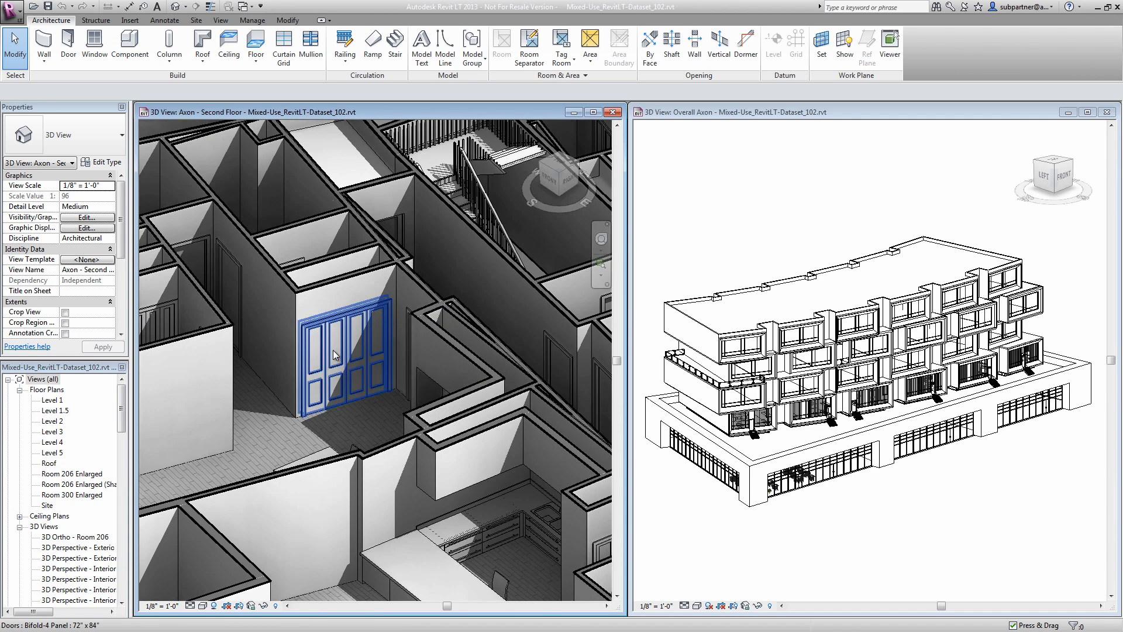
pyautogui.click(358, 380)
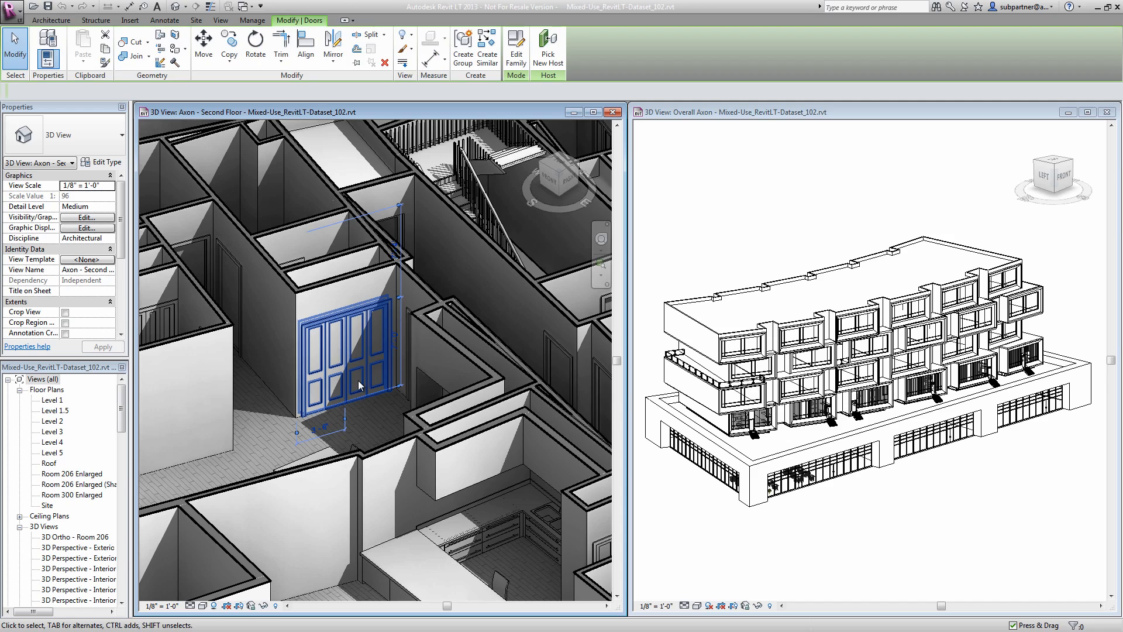
pyautogui.click(107, 141)
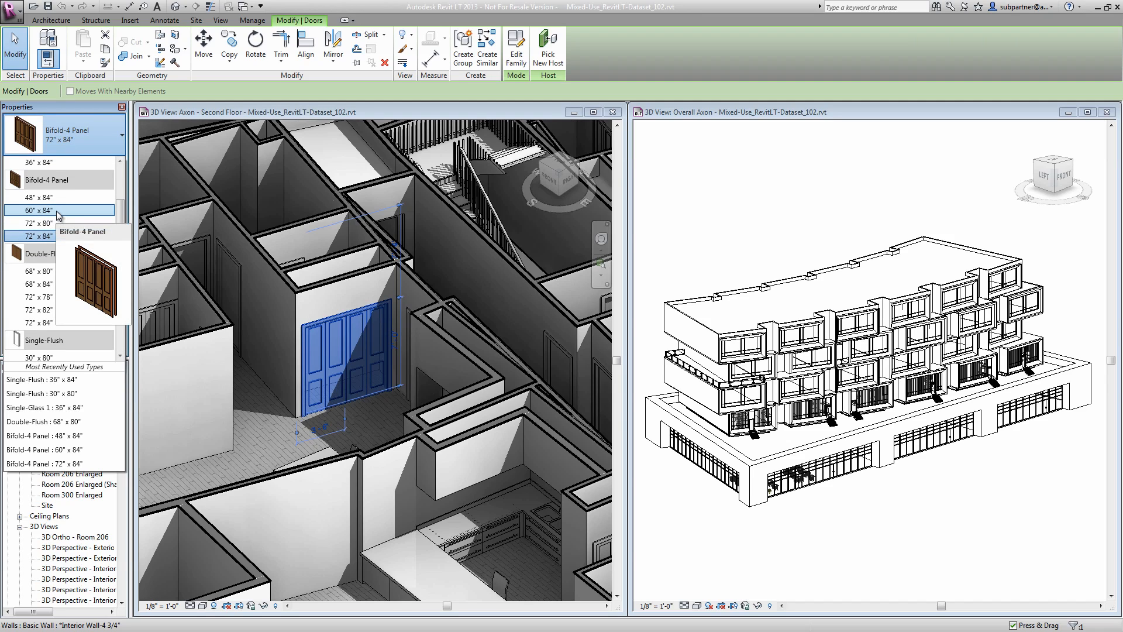
pyautogui.click(58, 211)
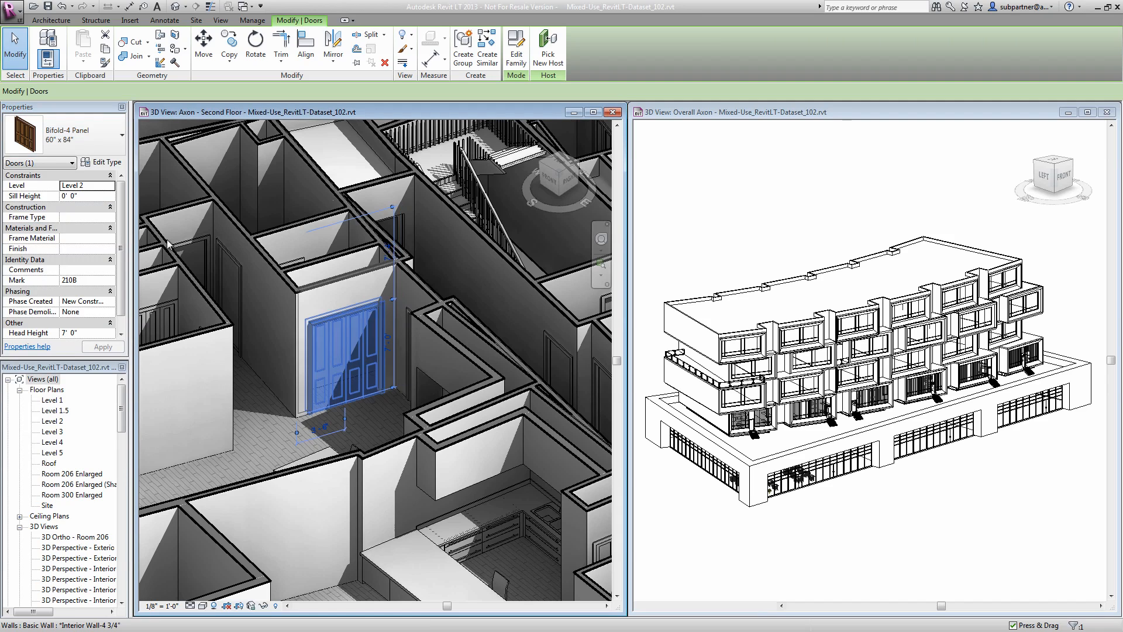
# - Change the wood finish floor in front of the bifold door to the *1/4" Finish Tile type
pyautogui.click(254, 413)
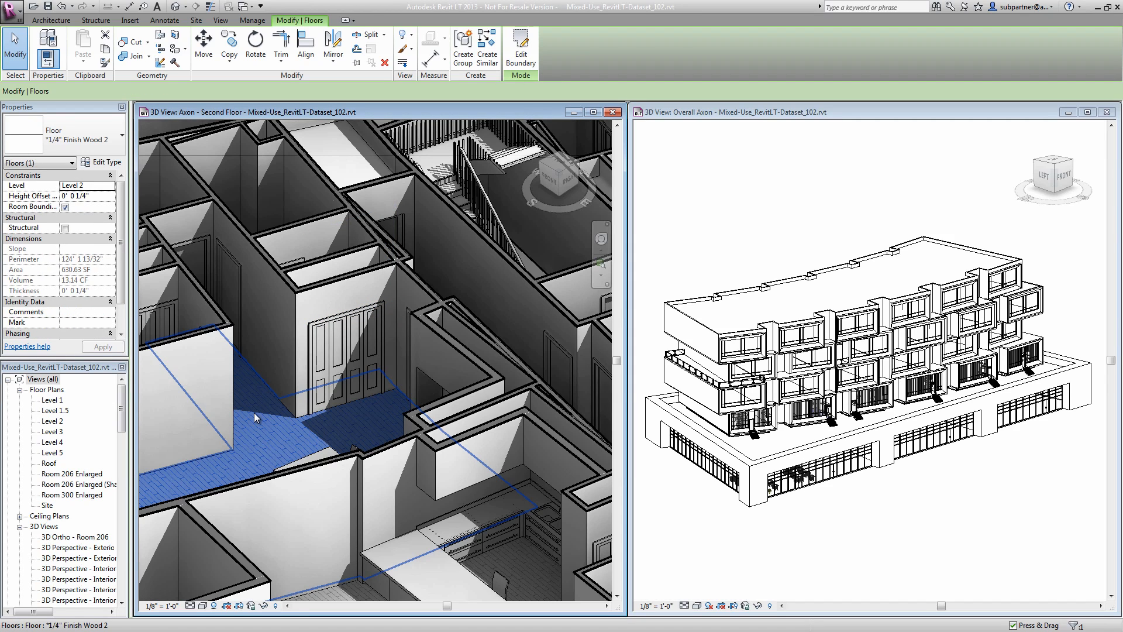
pyautogui.click(107, 131)
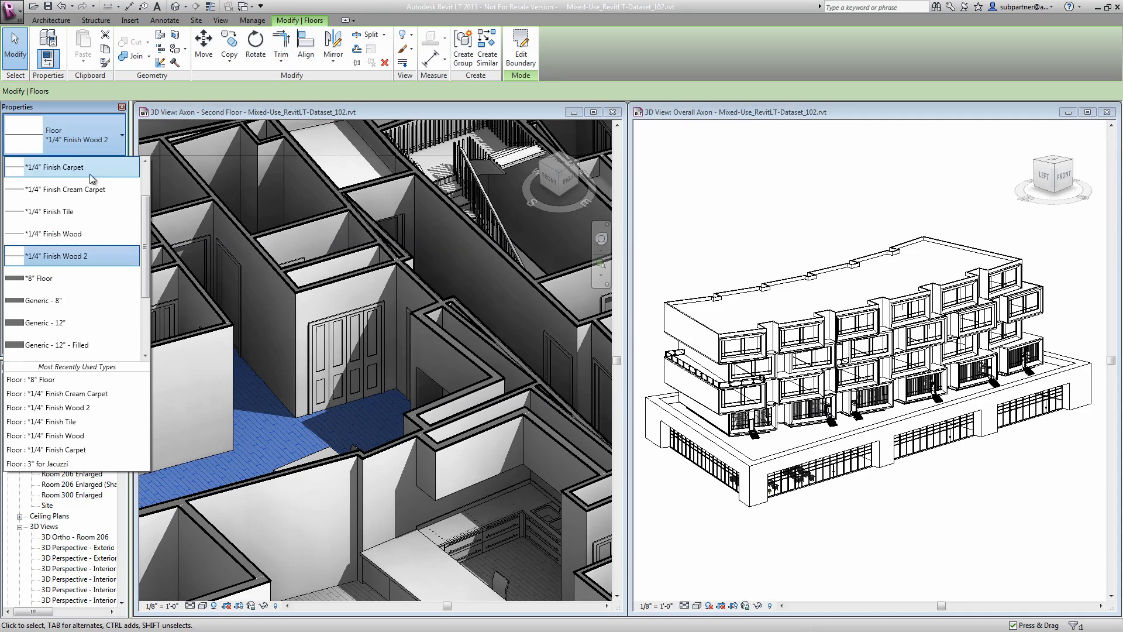
pyautogui.click(48, 213)
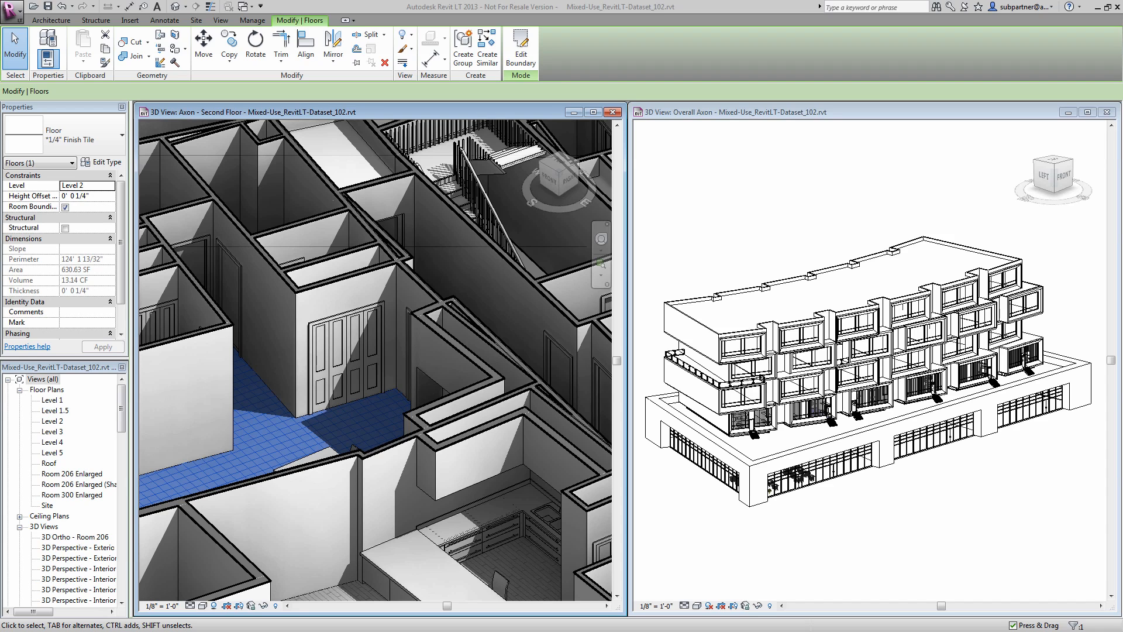
# - Maximize the Overall Axon view and select all Fin_Simple_Door facade frames visible in it
pyautogui.click(941, 159)
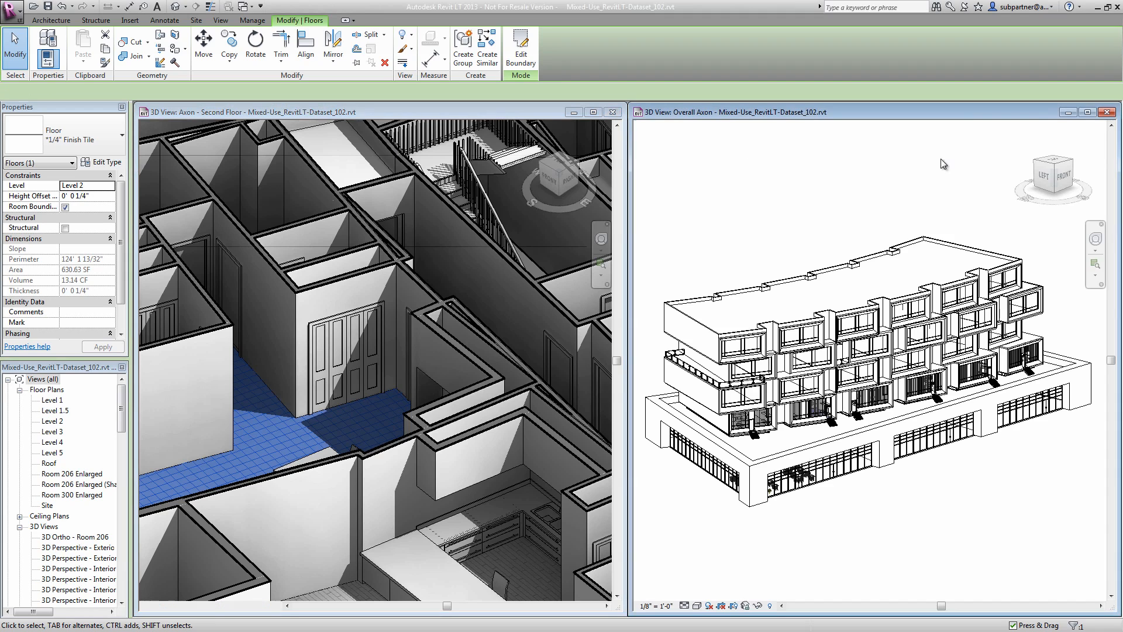
pyautogui.click(1087, 112)
pyautogui.moveTo(431, 381); pyautogui.dragTo(620, 377, button='middle')
pyautogui.scroll(3, 545, 384)
pyautogui.scroll(4, 546, 385)
pyautogui.moveTo(546, 387); pyautogui.dragTo(548, 439, button='middle')
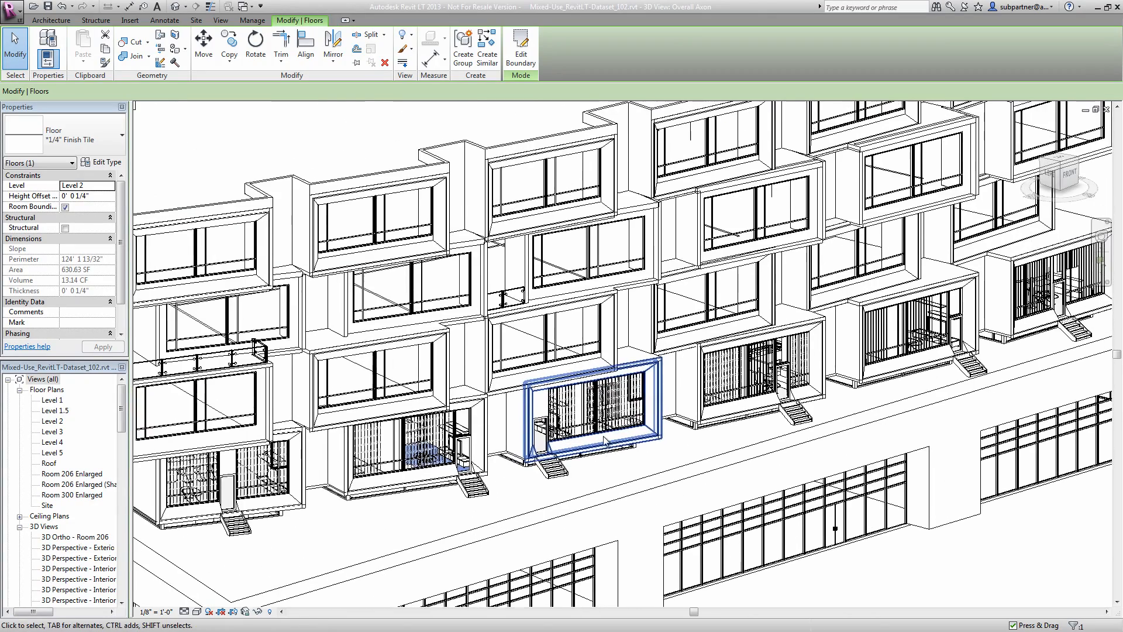
pyautogui.scroll(-1, 565, 448)
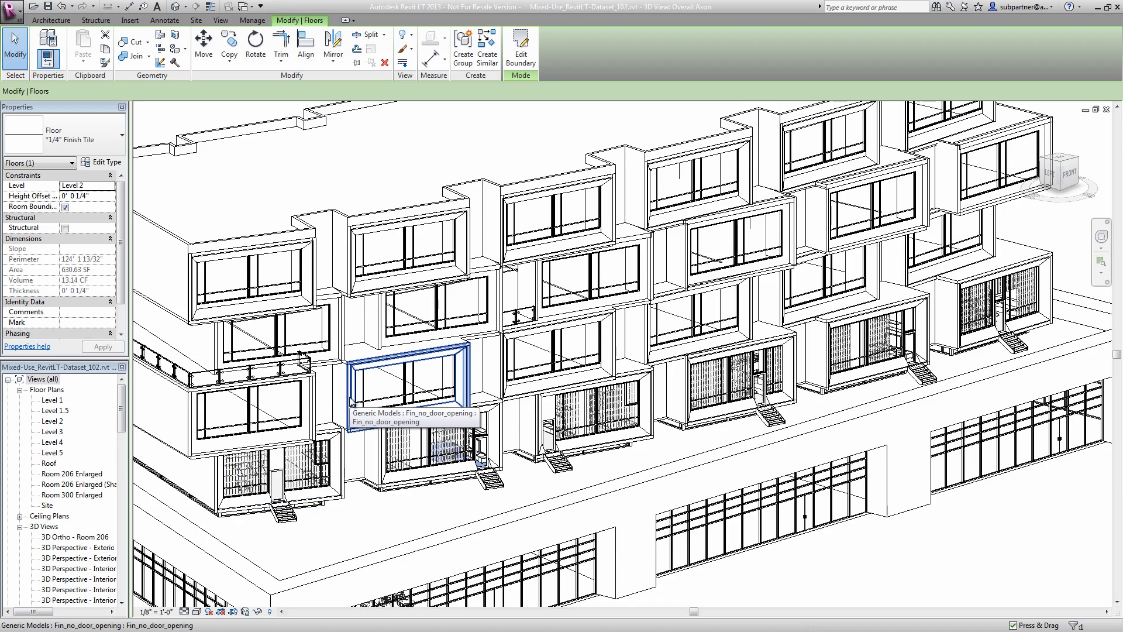
pyautogui.rightClick(344, 468)
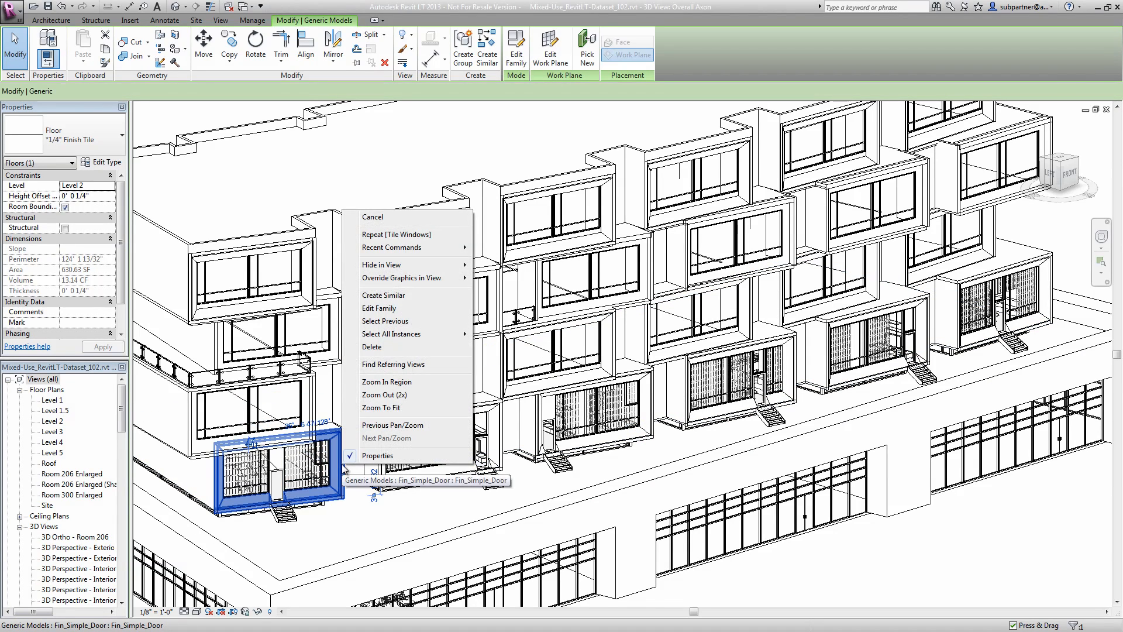
pyautogui.moveTo(400, 335)
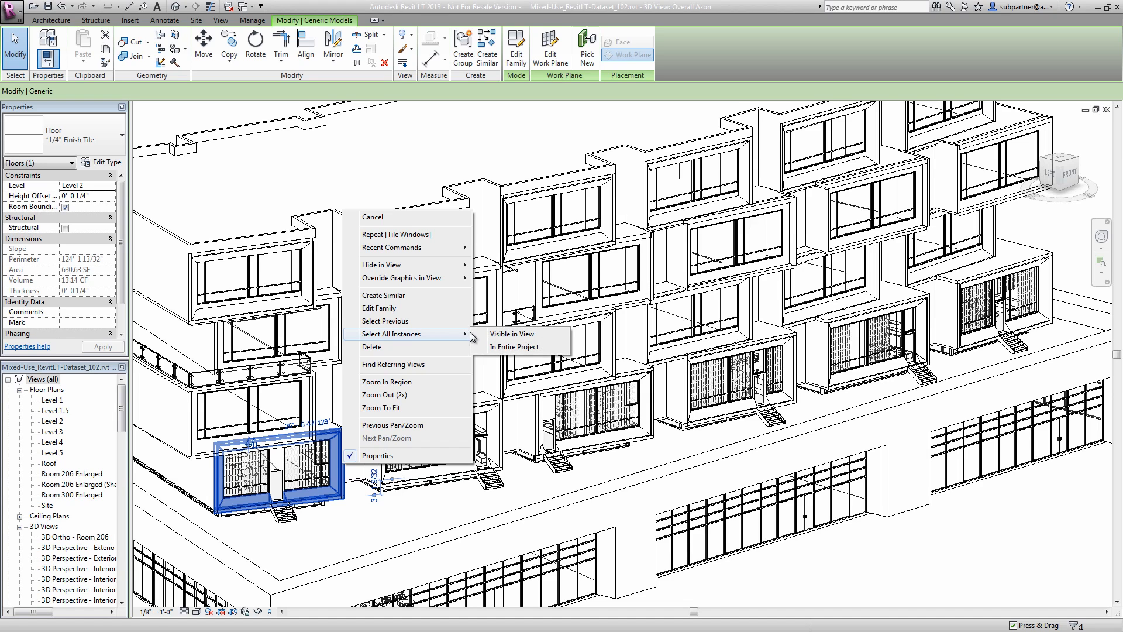
pyautogui.click(483, 334)
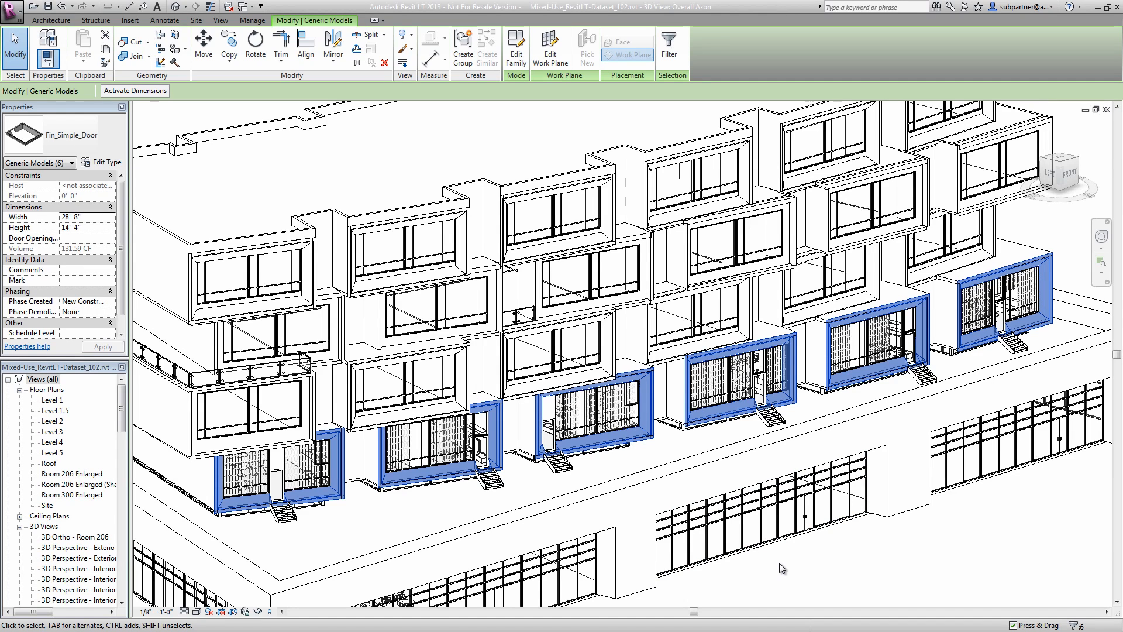
# - Select all Fin_no_door_opening facade frames visible in the view, and clear the selection
pyautogui.click(467, 373)
pyautogui.rightClick(466, 372)
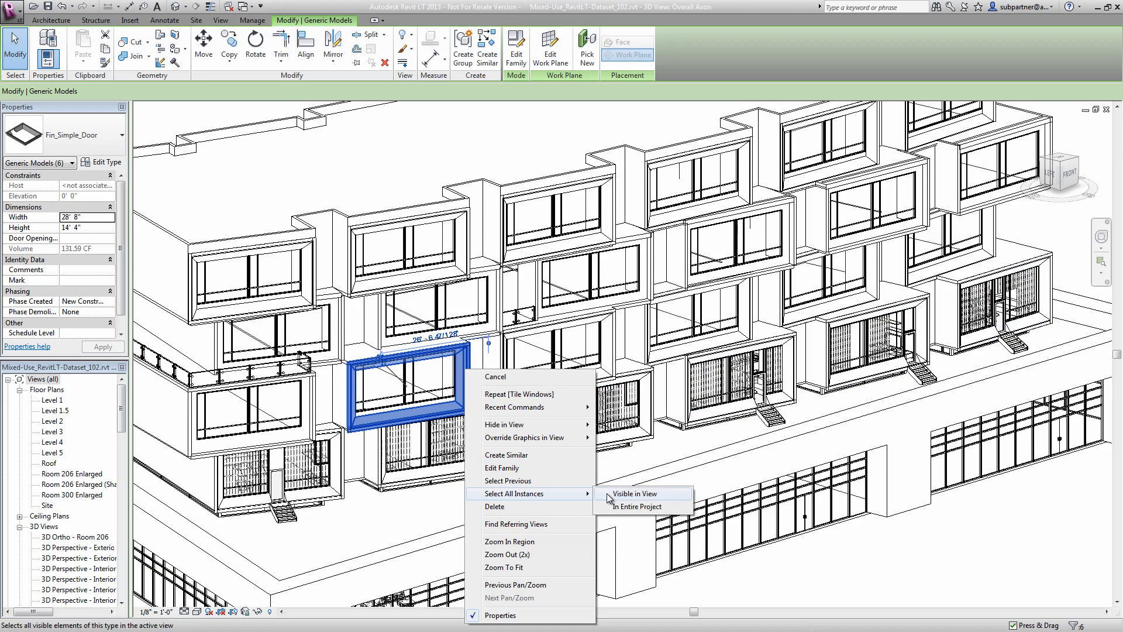
pyautogui.click(609, 498)
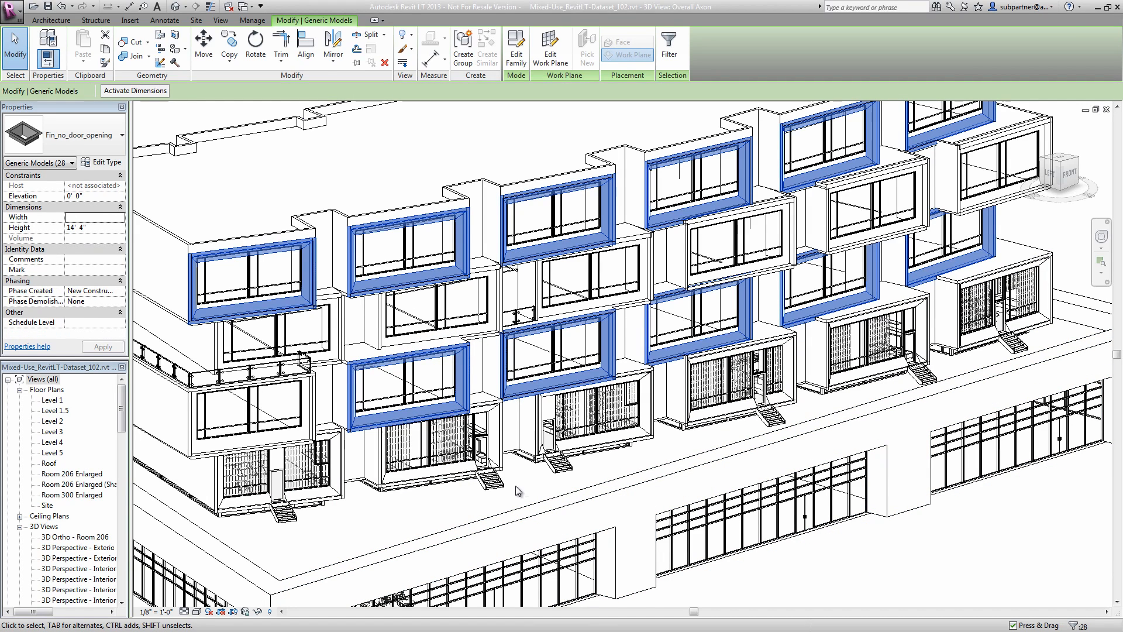
pyautogui.press('Escape')
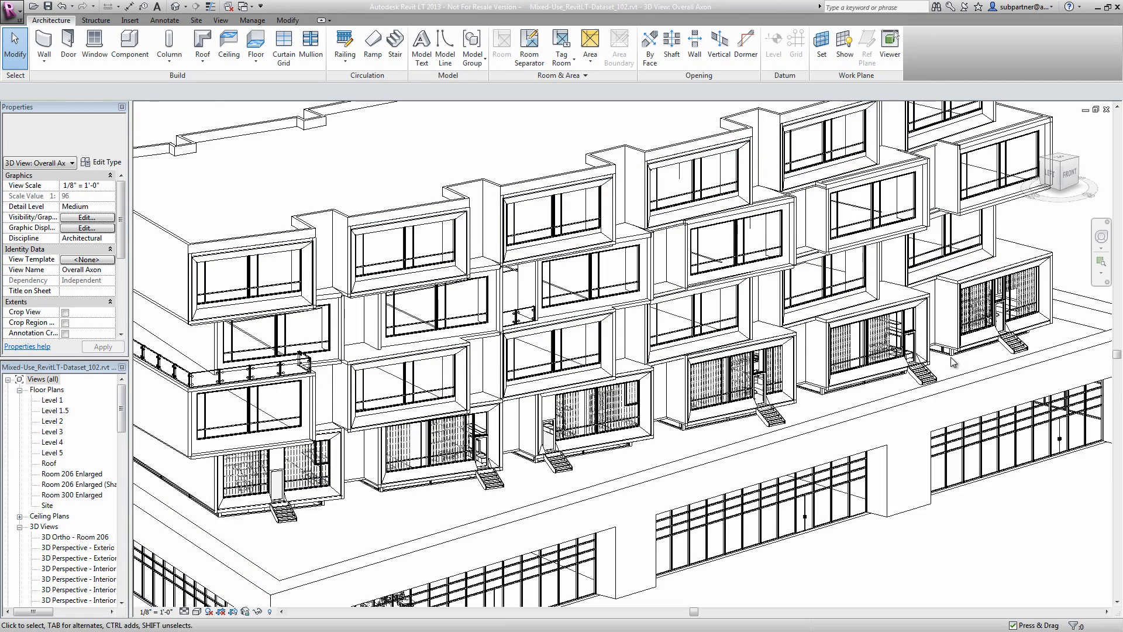
# - Set the Door Width of the Fin_Simple_Door frame type to 6' 0" in its type properties
pyautogui.scroll(5, 930, 346)
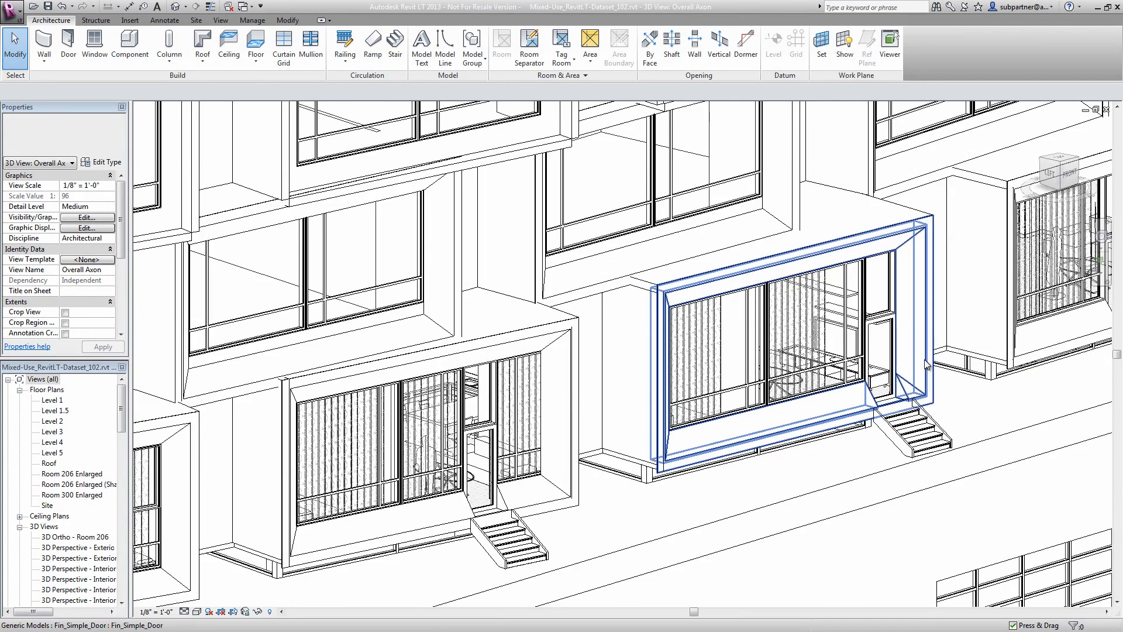
pyautogui.click(936, 412)
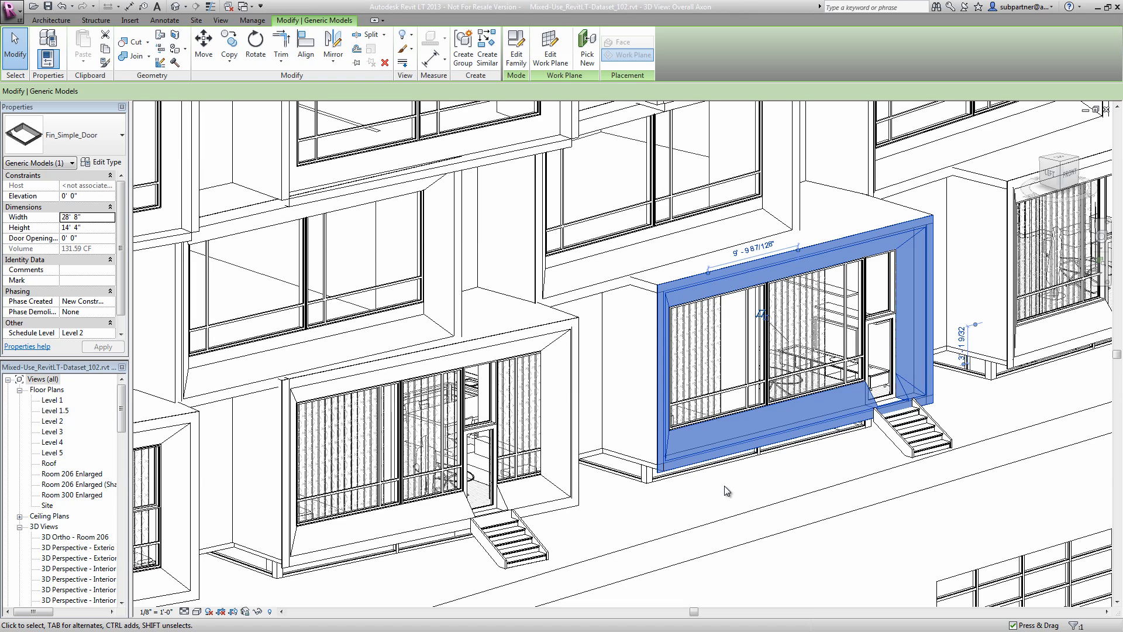
pyautogui.click(100, 164)
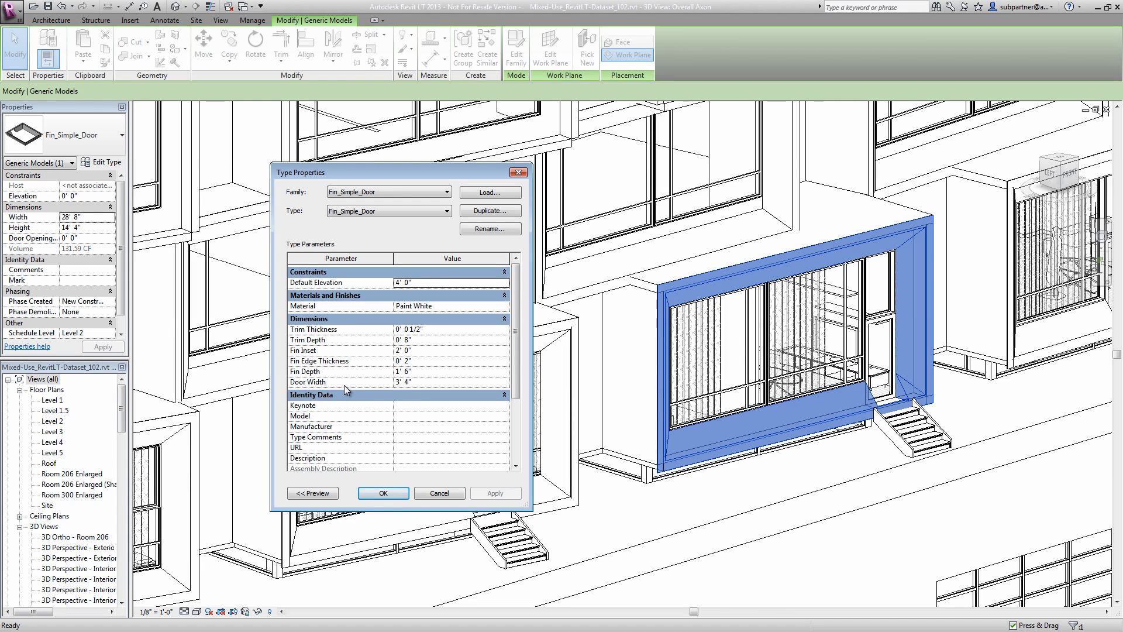
pyautogui.click(421, 383)
pyautogui.write('6')
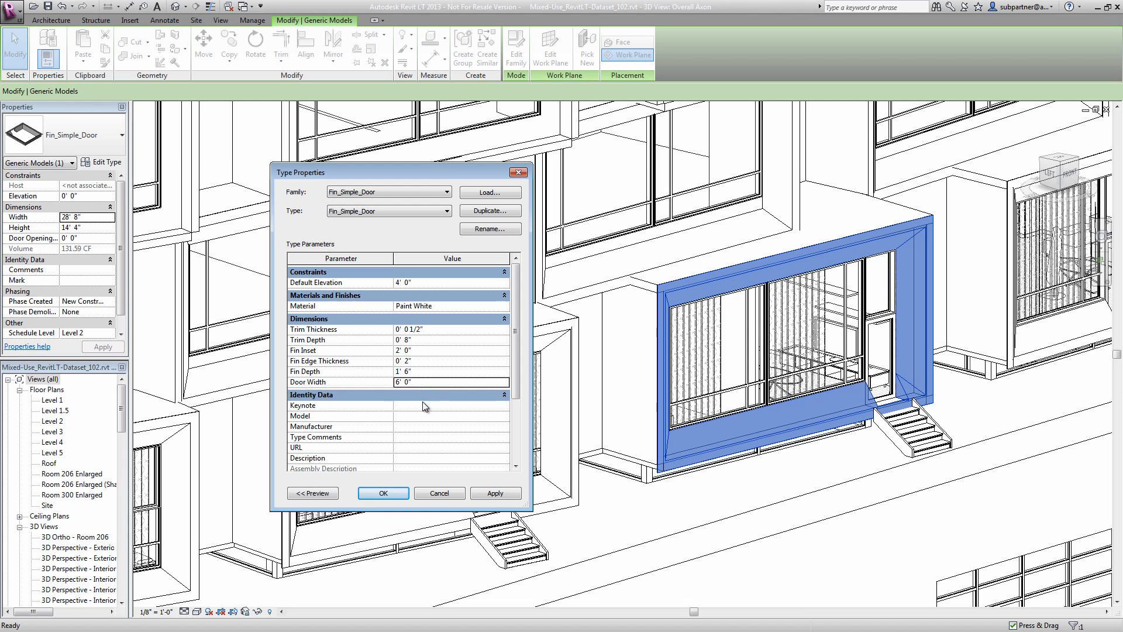
pyautogui.click(383, 493)
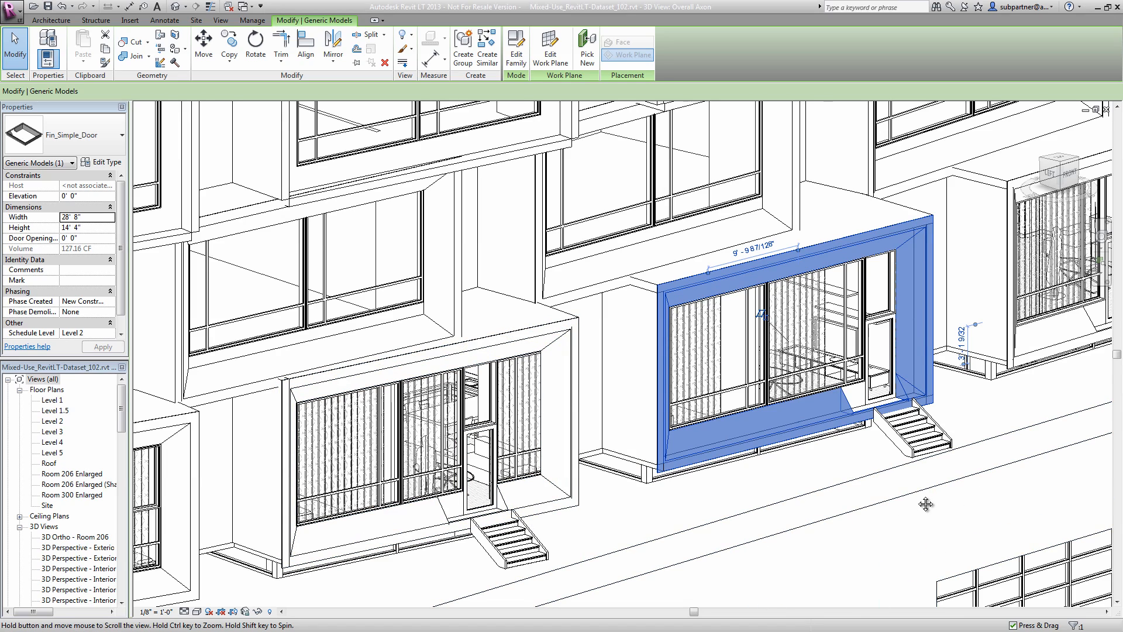
# - Set the selected frame's Door Opening Distance to 9' 0"
pyautogui.moveTo(926, 504); pyautogui.dragTo(788, 521, button='middle')
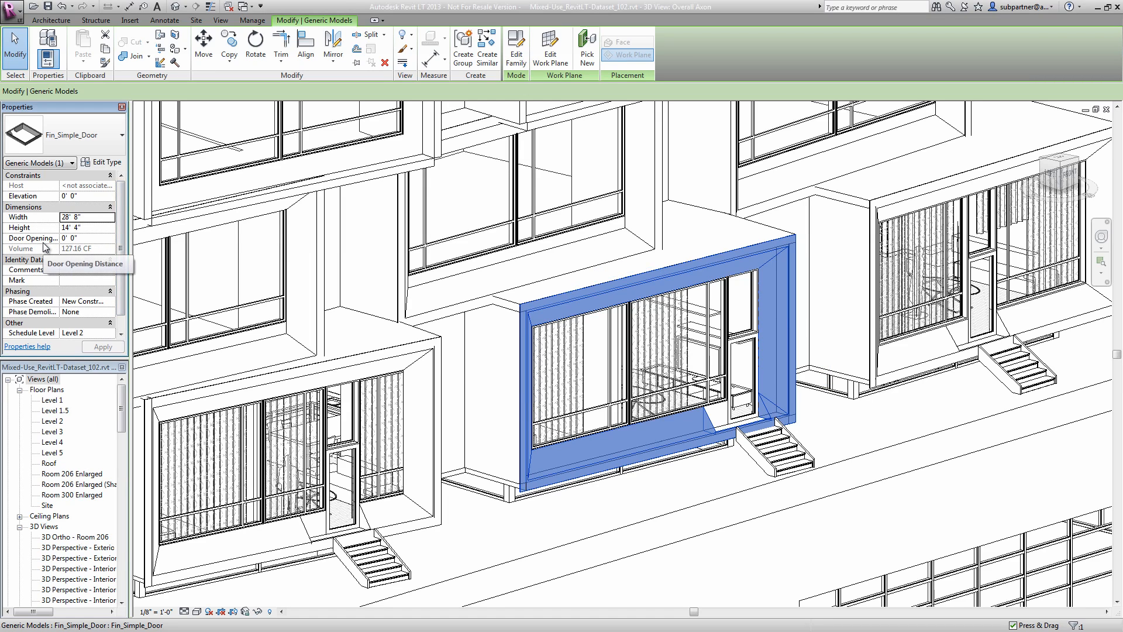
pyautogui.click(86, 238)
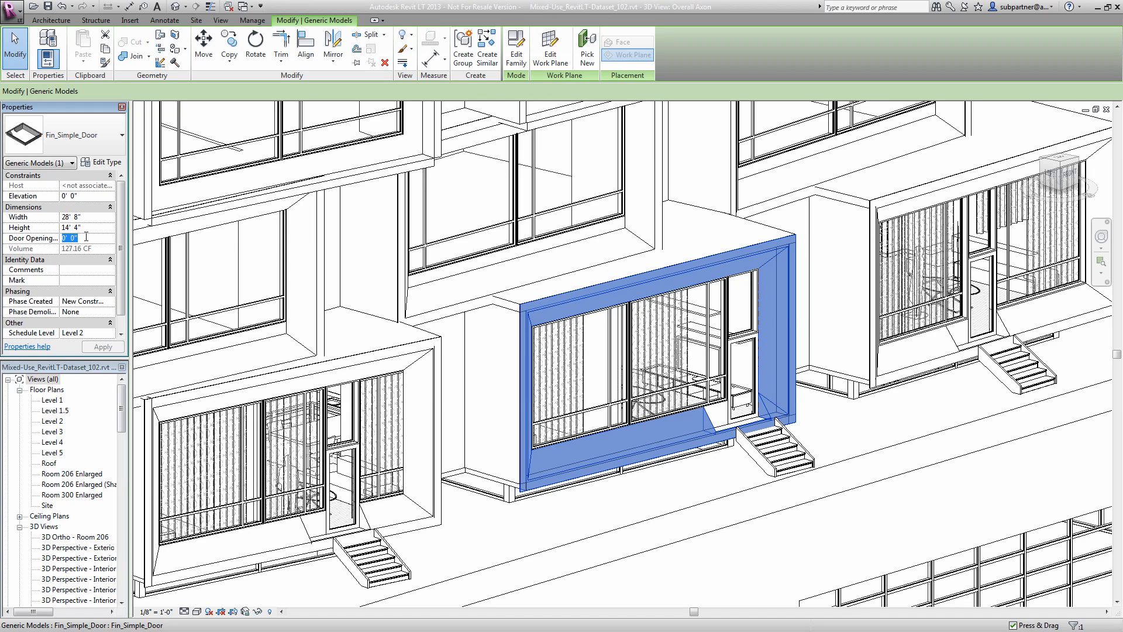
pyautogui.write('9\' 0"')
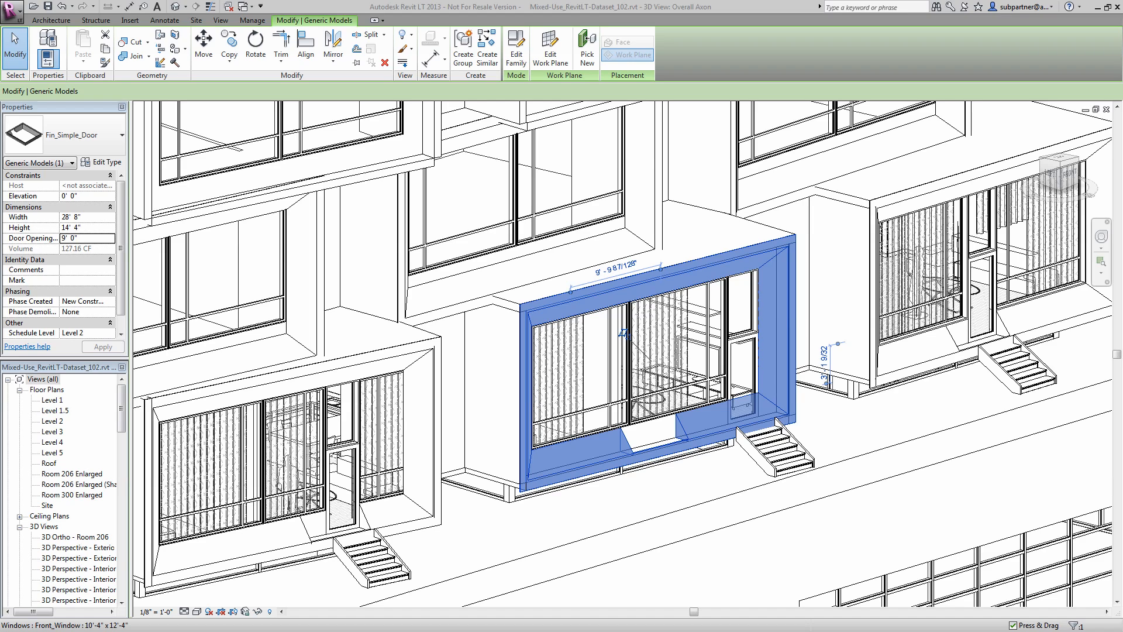
pyautogui.click(102, 124)
pyautogui.click(102, 124)
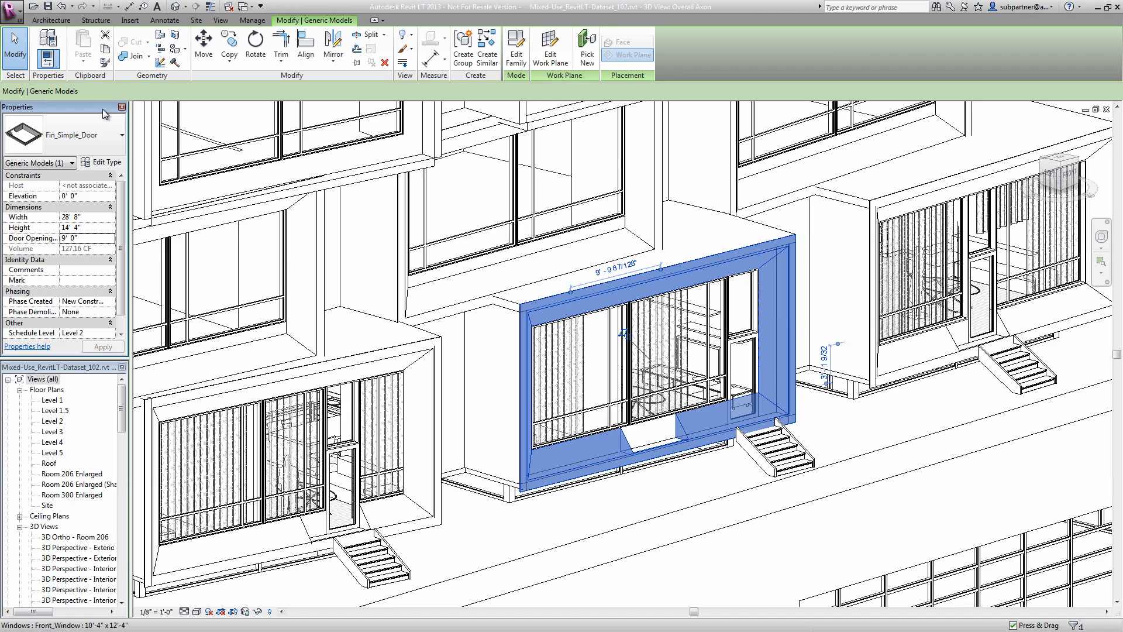
# - Duplicate the selected frame's type as "Fin_Simple_Door Small Inset"
pyautogui.click(103, 166)
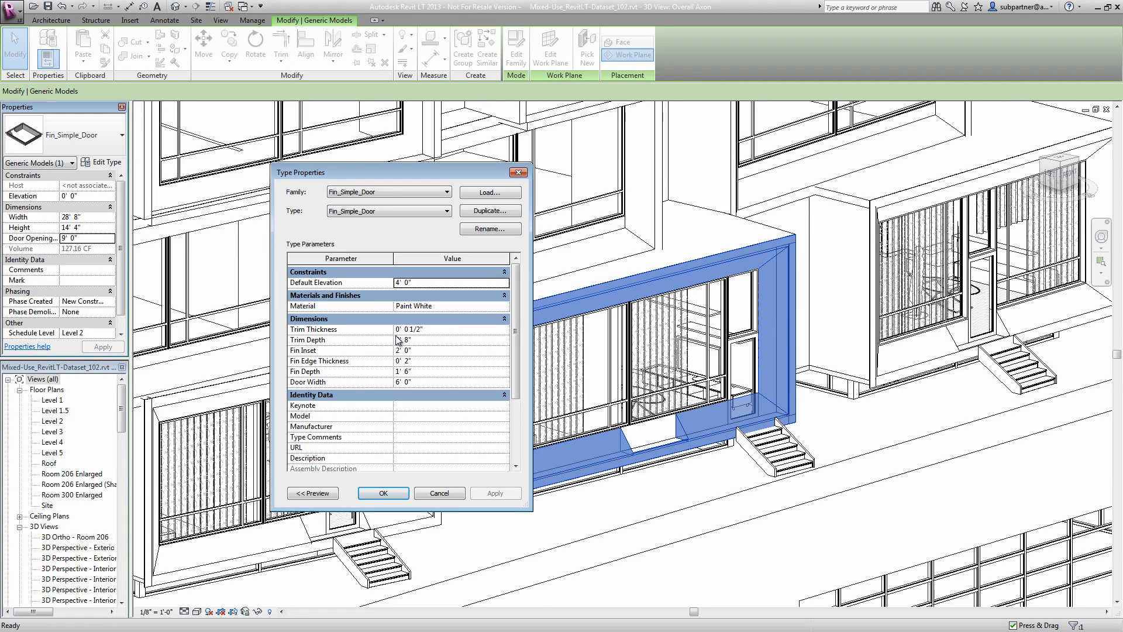
pyautogui.click(466, 211)
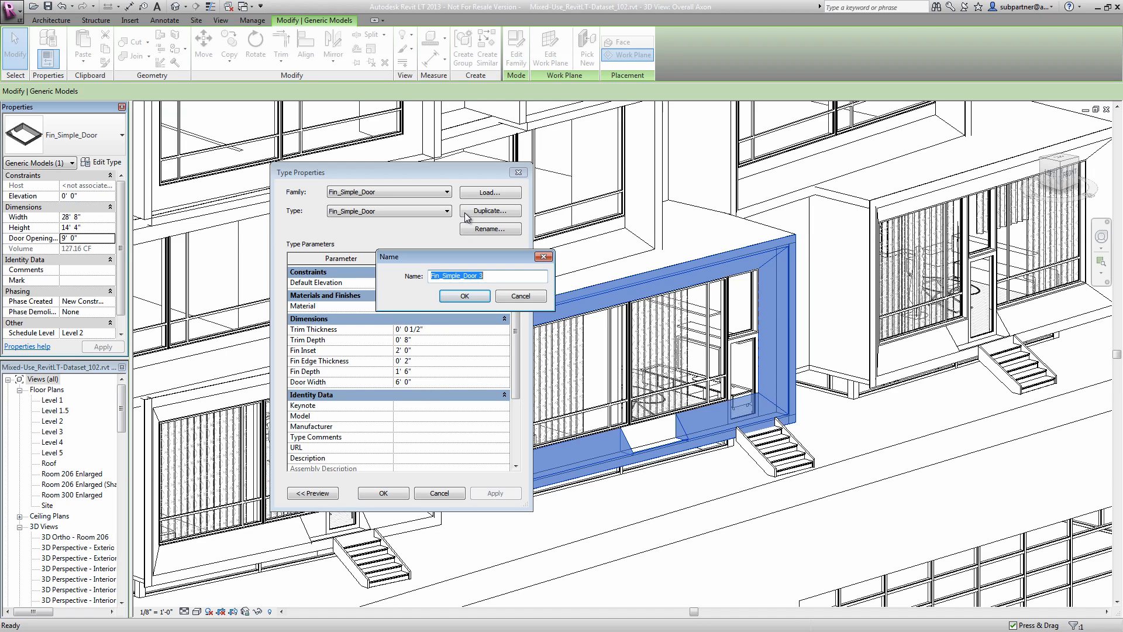
pyautogui.click(497, 276)
pyautogui.write('Small Inse')
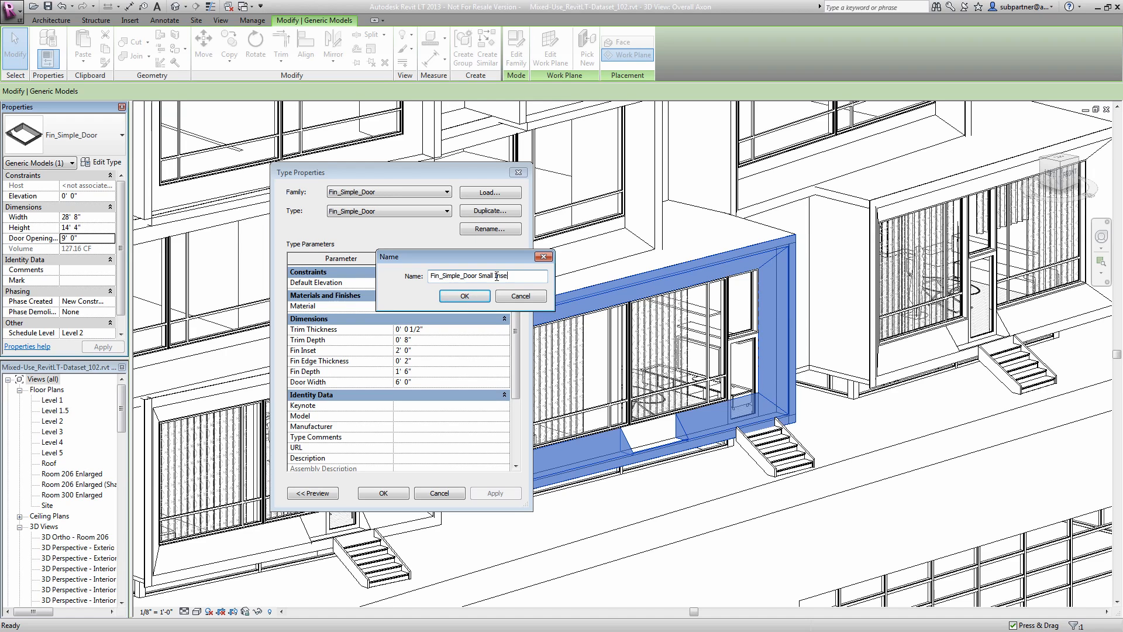
pyautogui.write('t')
pyautogui.click(465, 296)
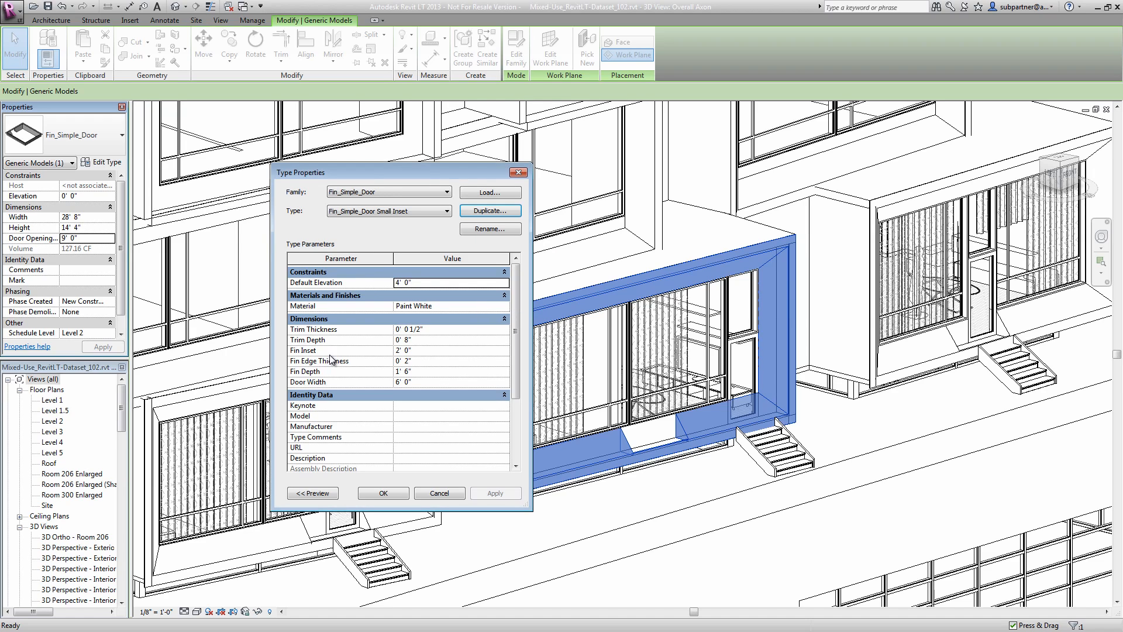
# - Set the Fin Inset of the Small Inset type to 1' 0" and apply it to the selected frame
pyautogui.click(430, 348)
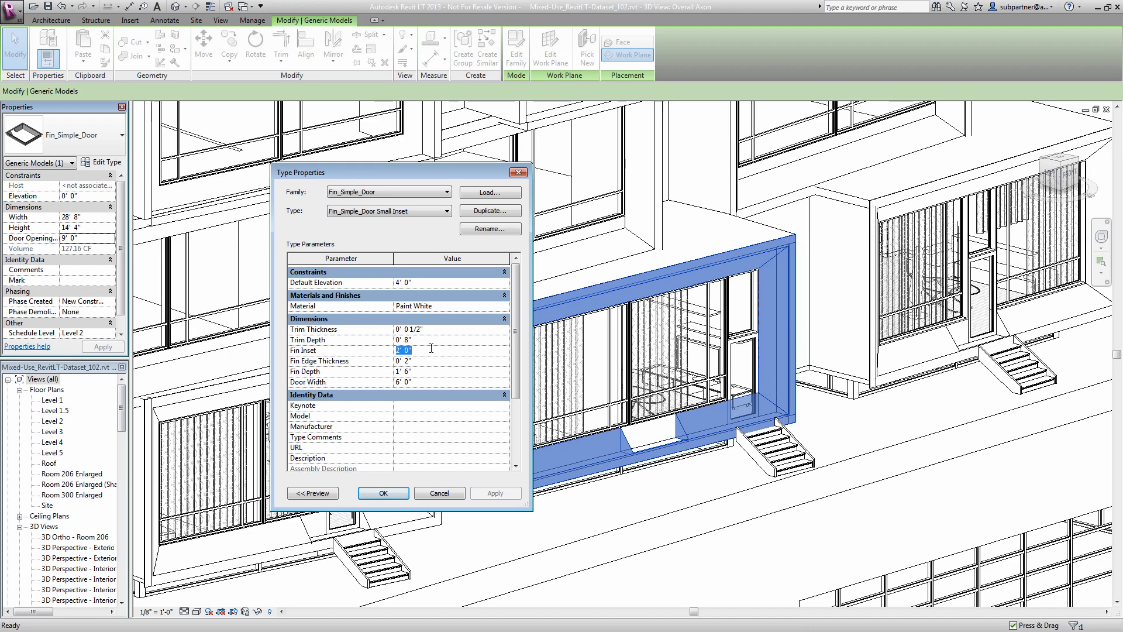
pyautogui.write('1')
pyautogui.click(393, 495)
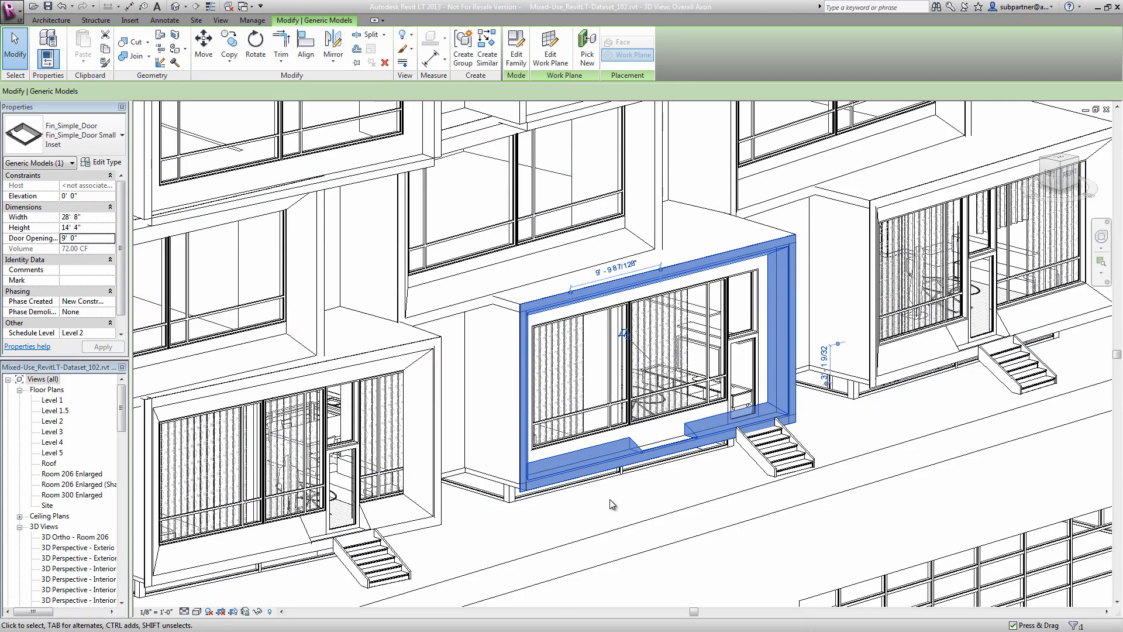
# - Change the neighbouring ground-row frame with the central door to the Fin_Simple_Door Small Inset type and deselect it
pyautogui.click(452, 550)
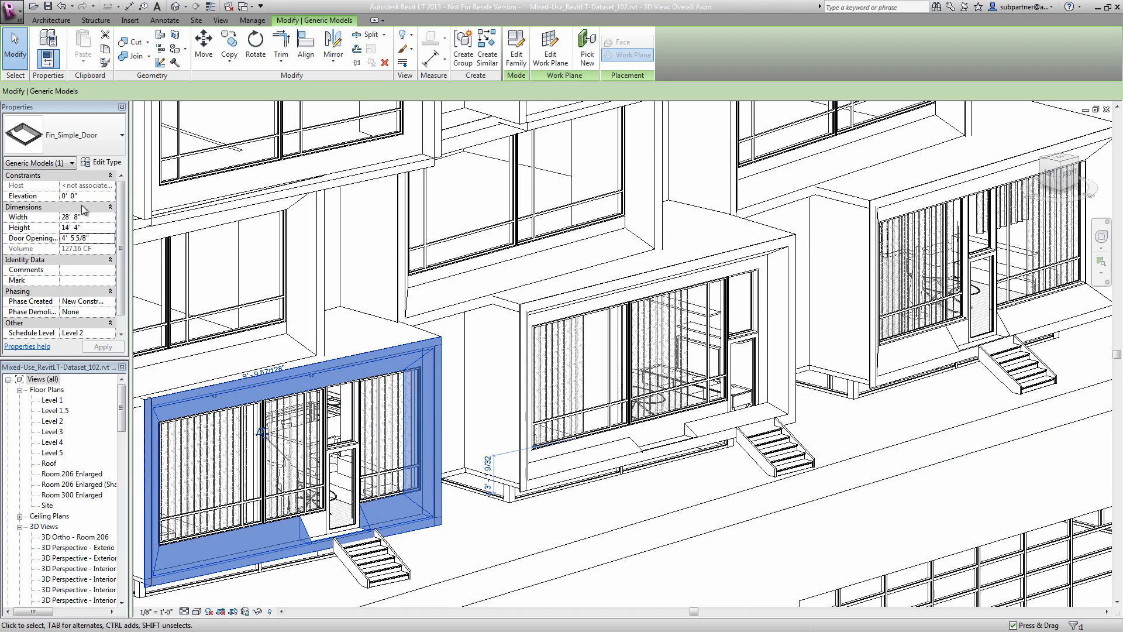
pyautogui.click(97, 142)
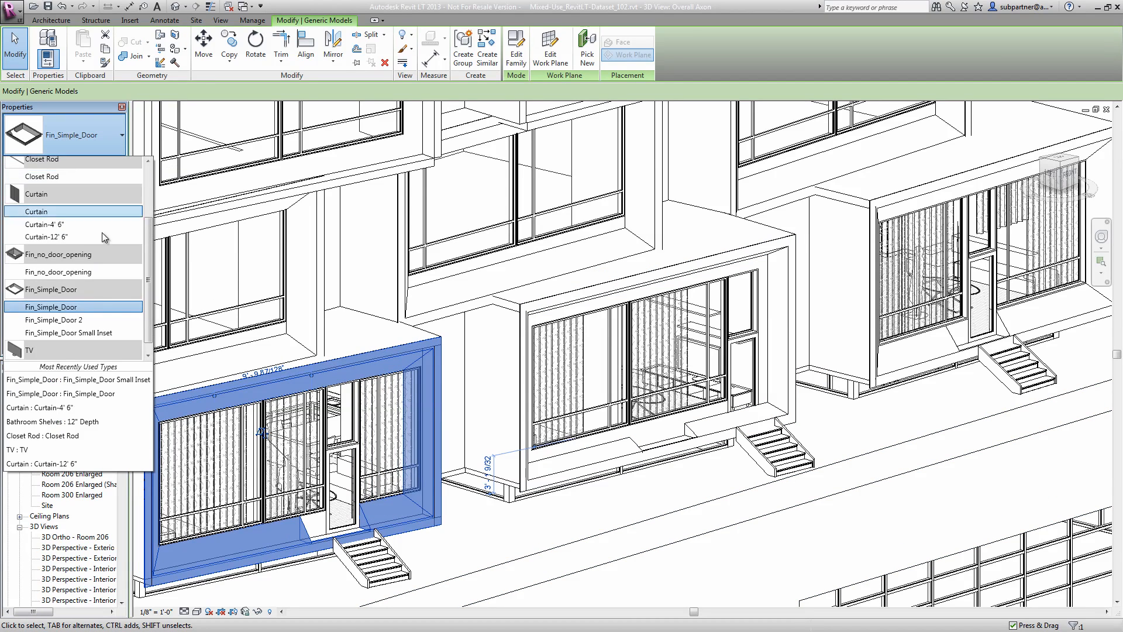
pyautogui.click(83, 333)
pyautogui.click(471, 552)
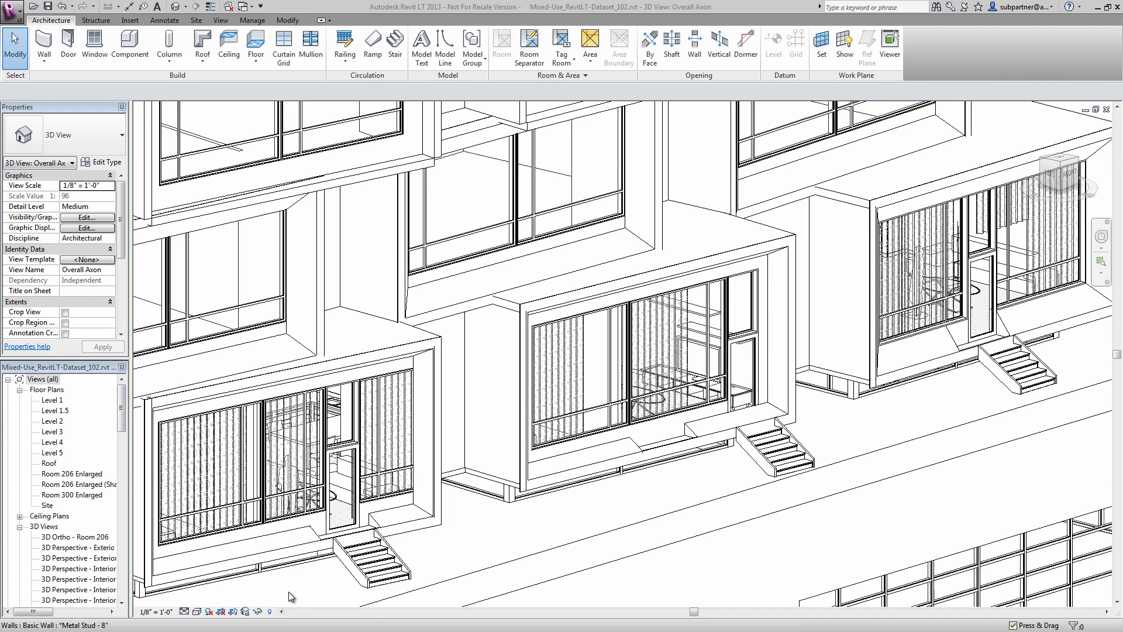
# - Open the Fin_Simple_Door family of the frame with the central door for editing and inspect its sweep's path and profile
pyautogui.click(950, 338)
pyautogui.click(520, 63)
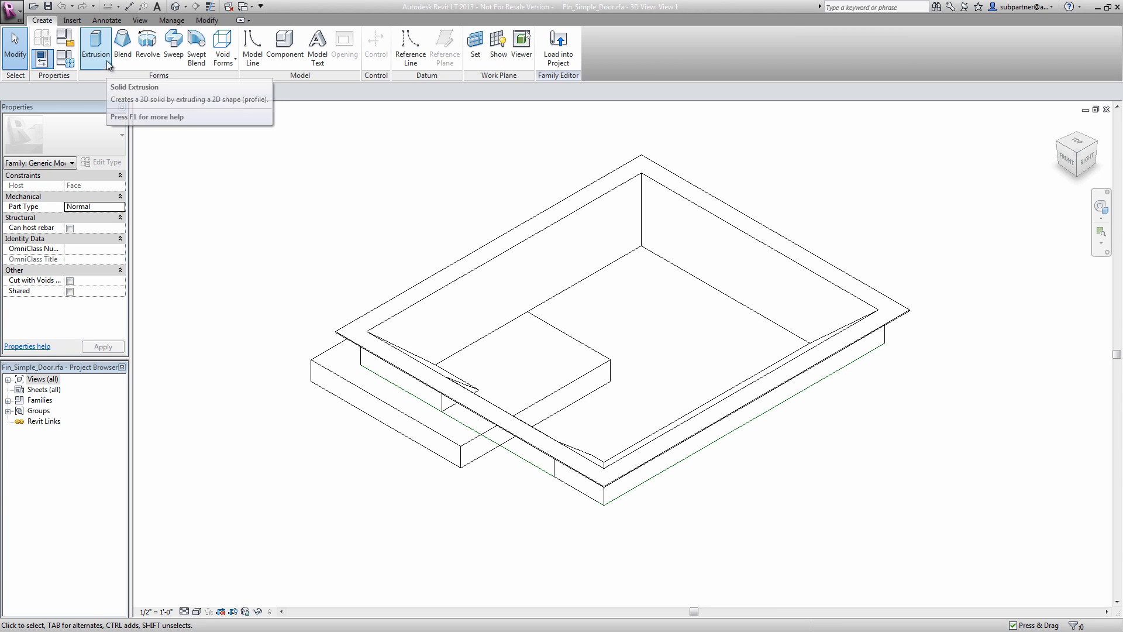
pyautogui.click(488, 259)
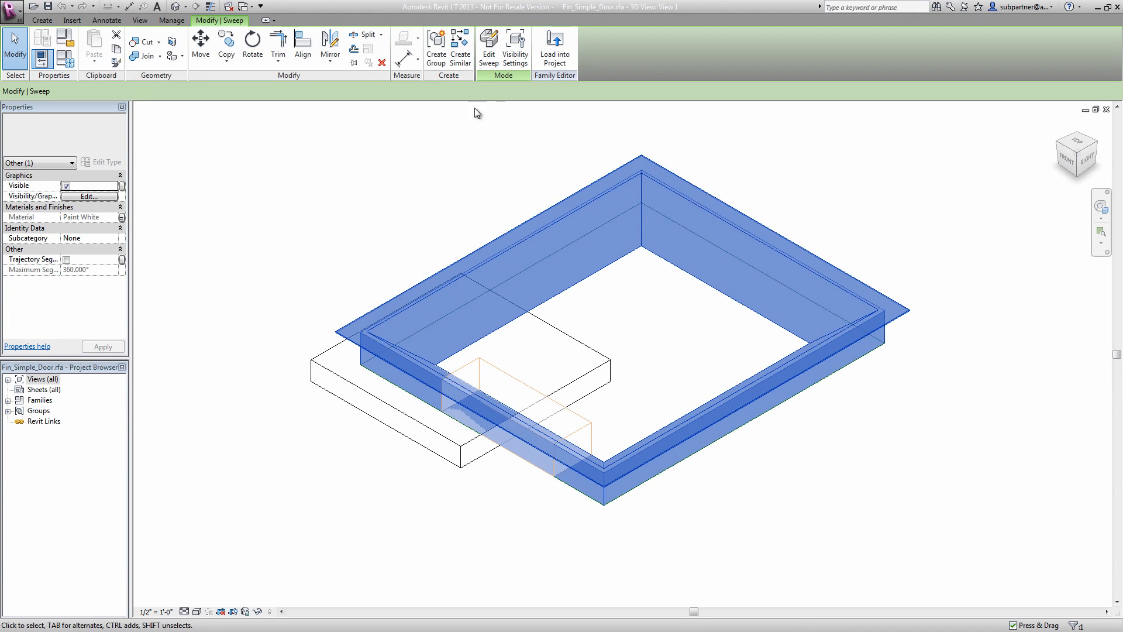
pyautogui.click(489, 46)
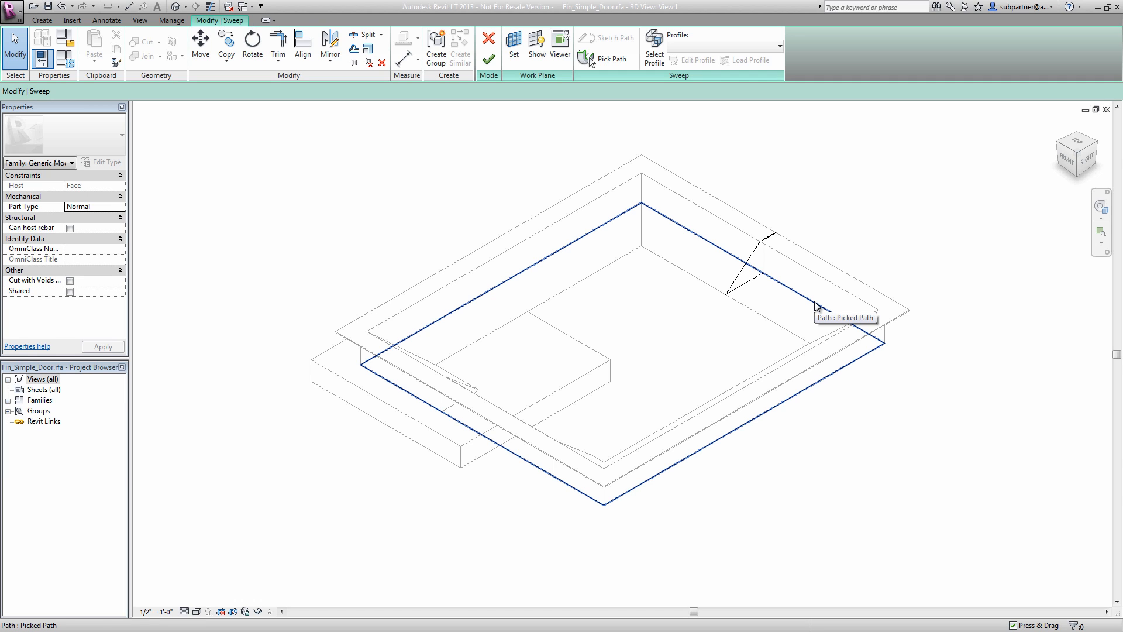
pyautogui.click(489, 59)
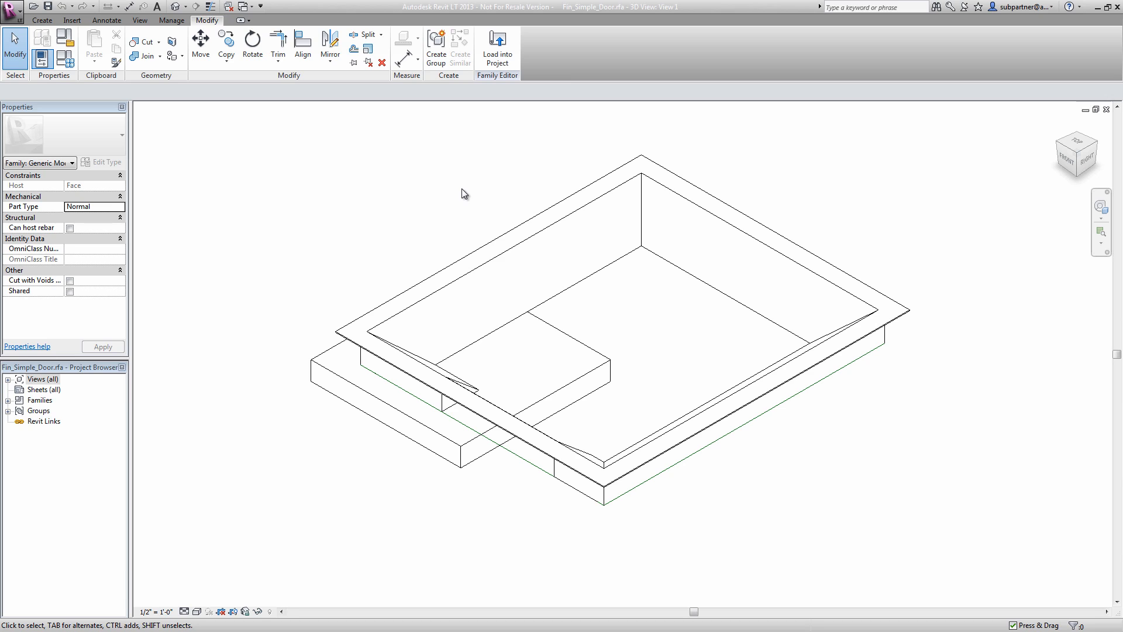
# - Open the family's Ref. Level floor plan showing the dimensioned reference planes
pyautogui.doubleClick(17, 379)
pyautogui.click(19, 389)
pyautogui.doubleClick(57, 400)
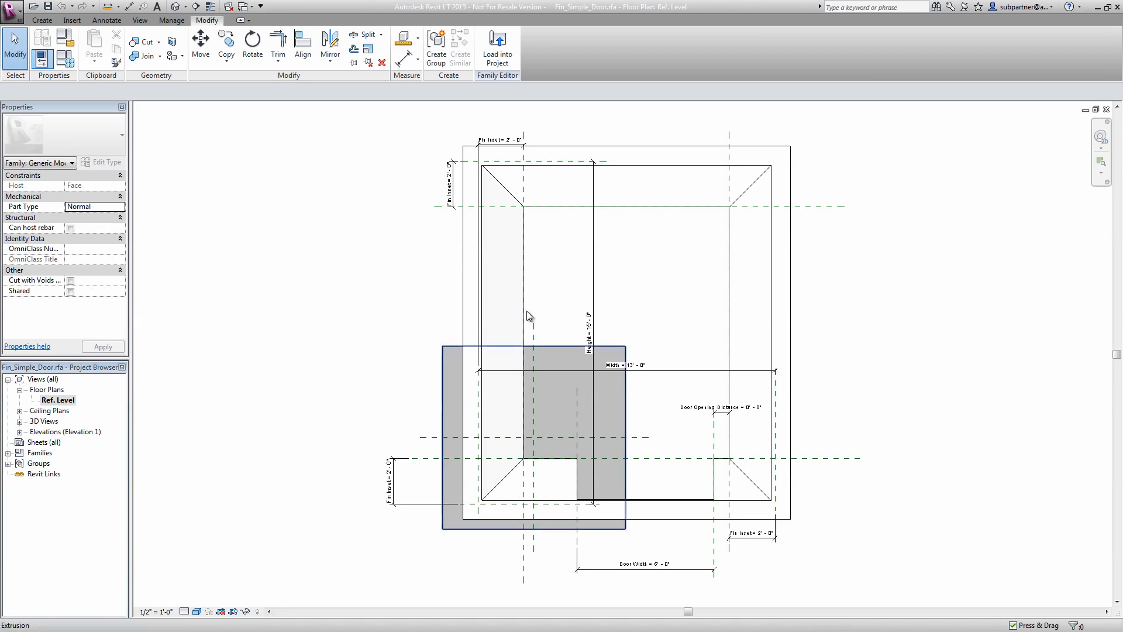
pyautogui.scroll(3, 624, 190)
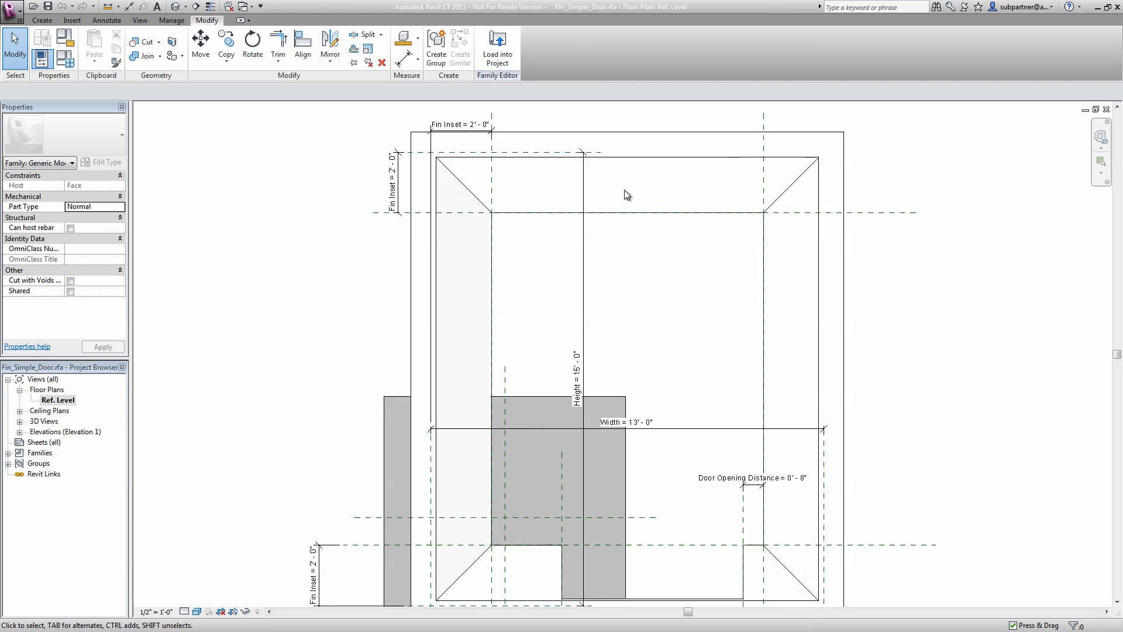
# - Extrude a circle of about 1' 0" radius, centred on the upper inner edge of the frame, to a depth of 1' 0"
pyautogui.click(42, 20)
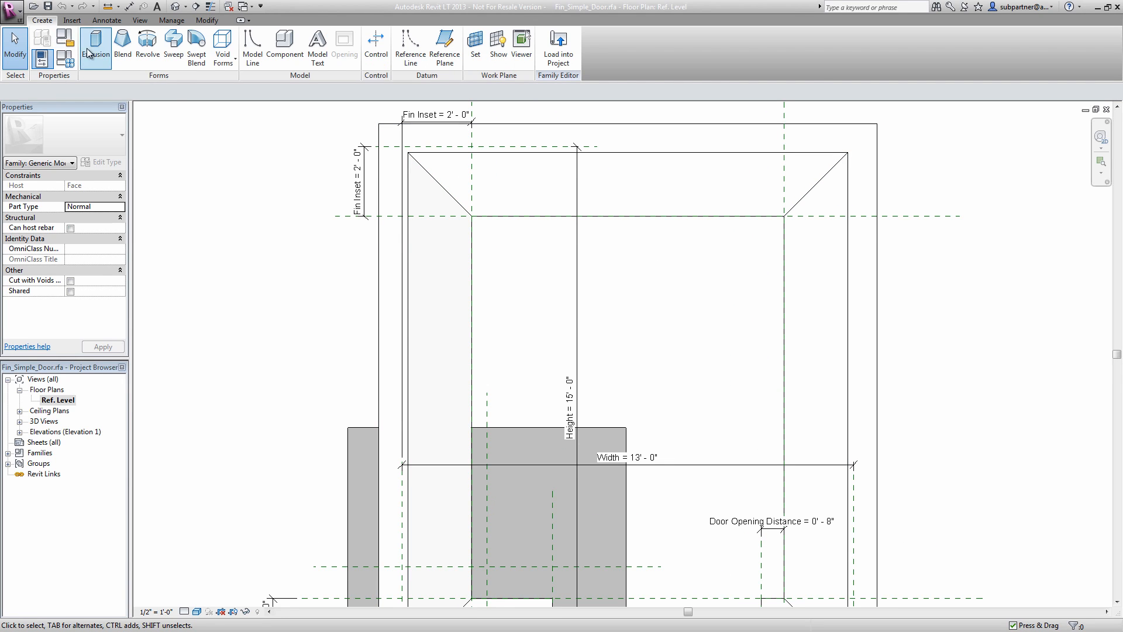
pyautogui.click(96, 46)
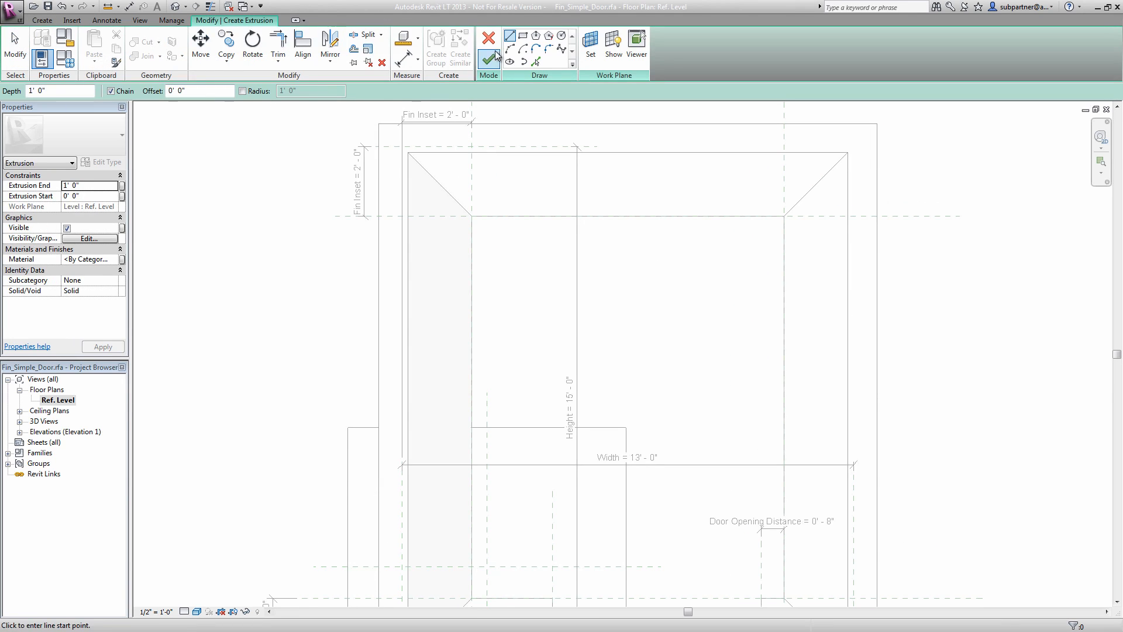
pyautogui.click(563, 36)
pyautogui.click(627, 216)
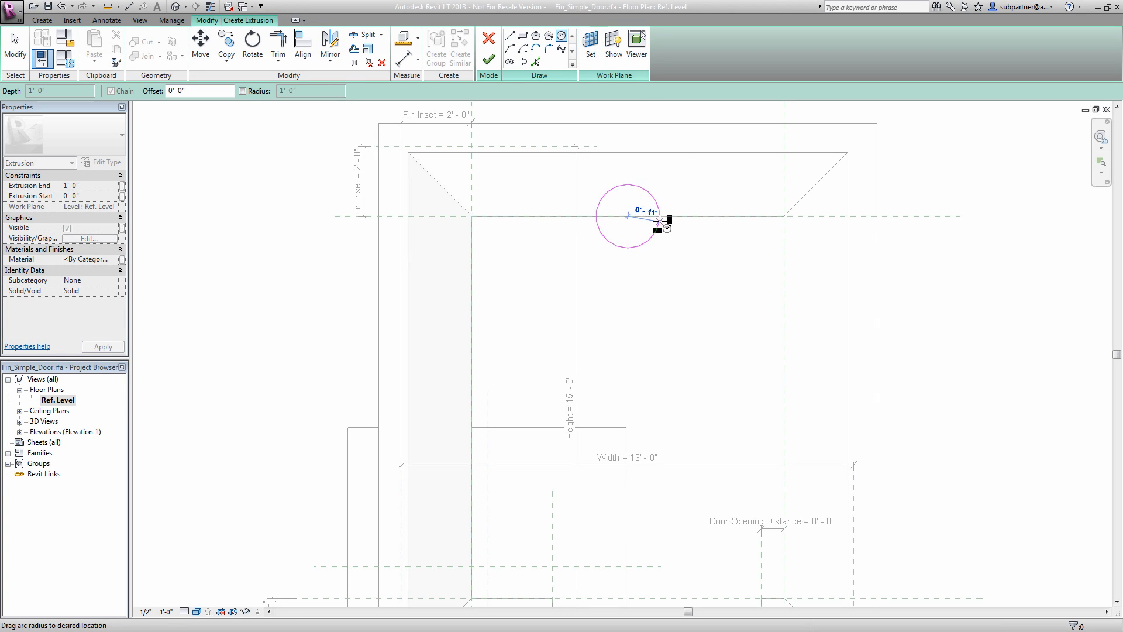
pyautogui.click(662, 216)
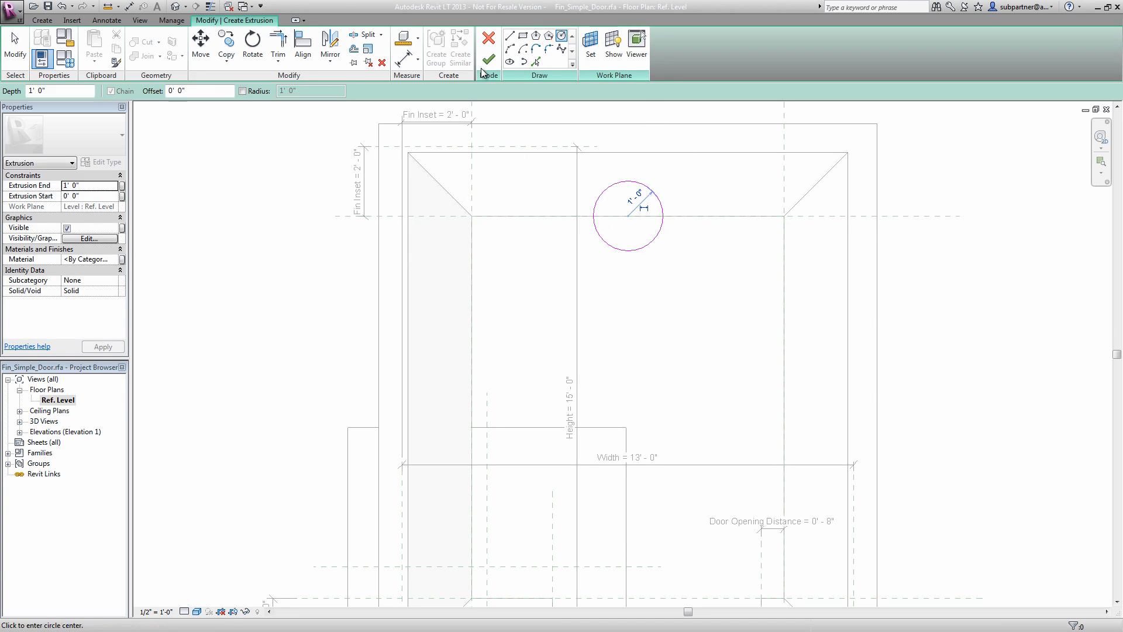
pyautogui.click(489, 60)
# - Join the cylinder's geometry to the frame sweep in the default 3D view
pyautogui.click(175, 6)
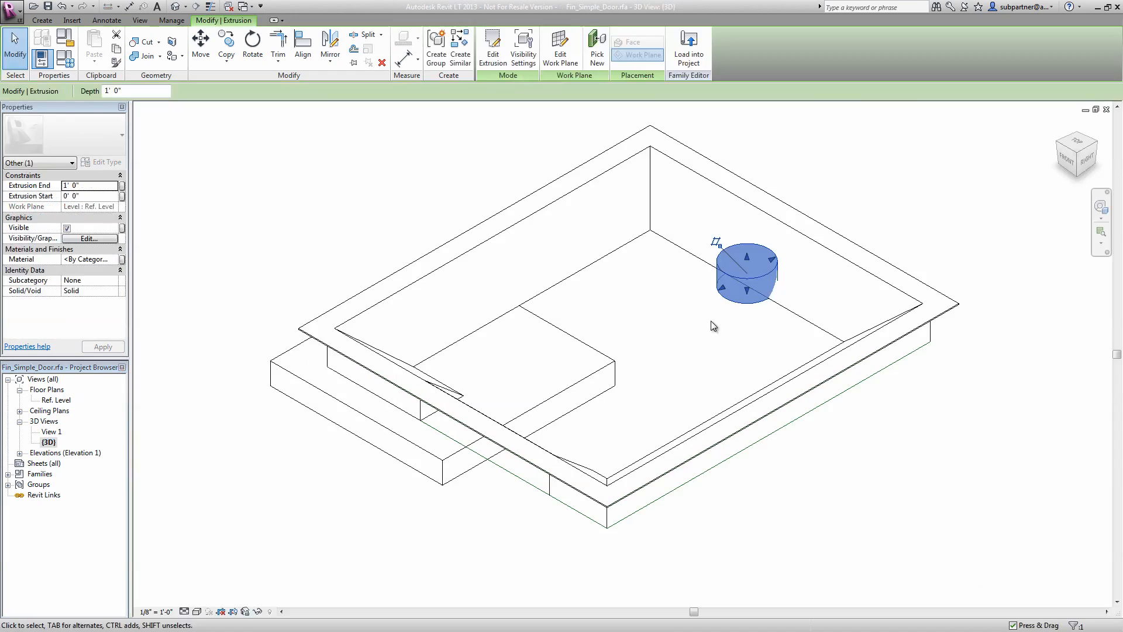
pyautogui.click(144, 56)
pyautogui.click(815, 321)
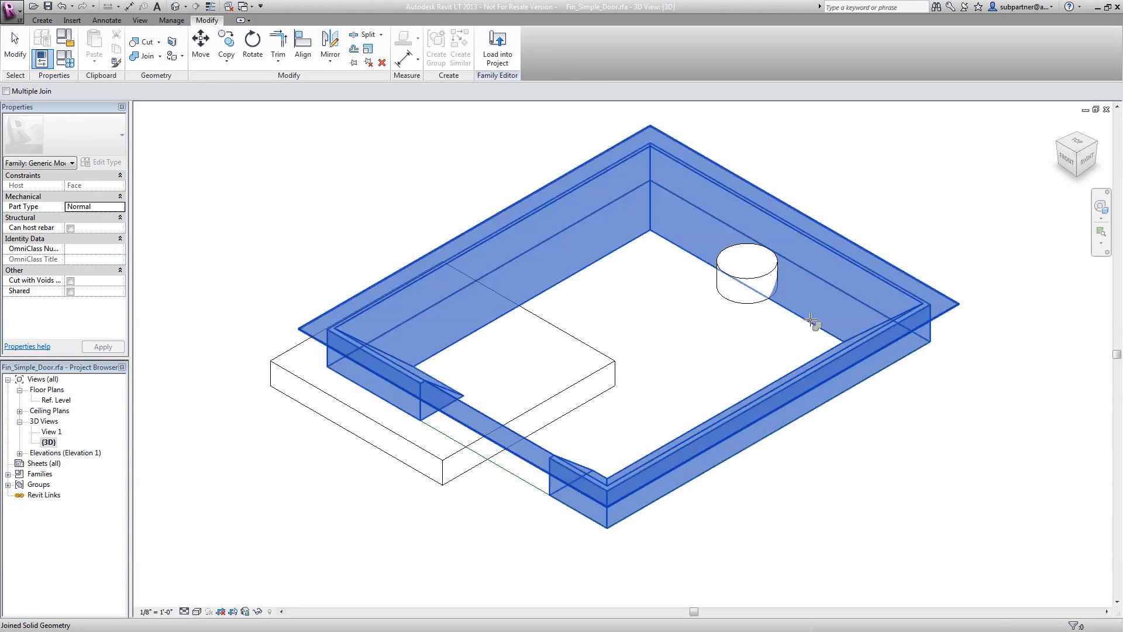
pyautogui.click(774, 275)
pyautogui.press('Escape')
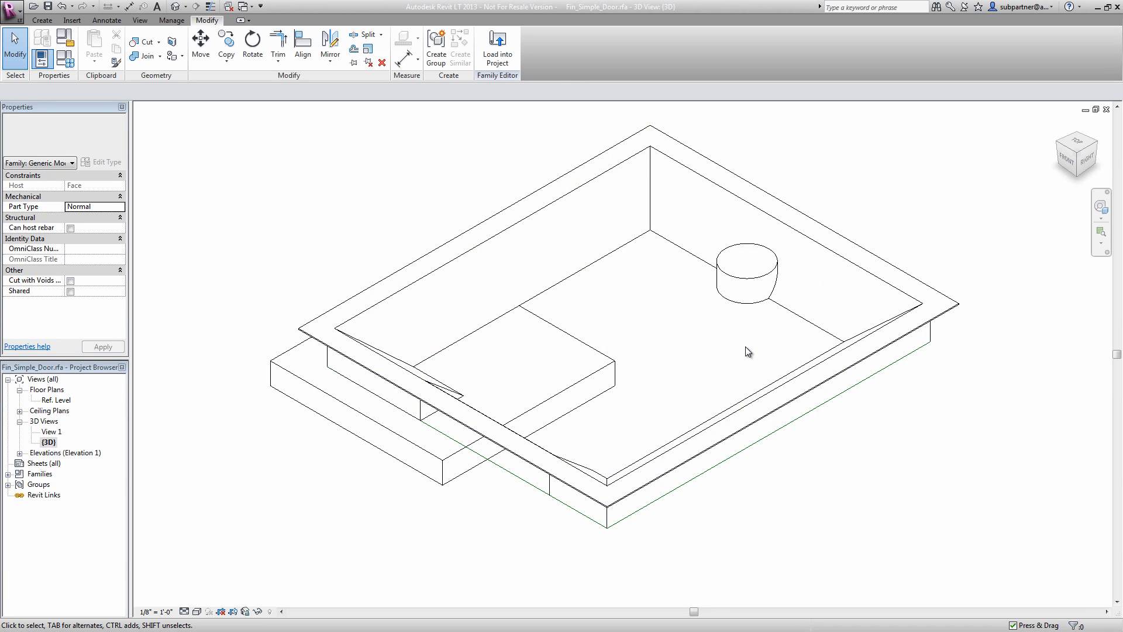
# - Load the edited Fin_Simple_Door family into the project, overwriting the existing version, and review the ground-row frames
pyautogui.click(497, 46)
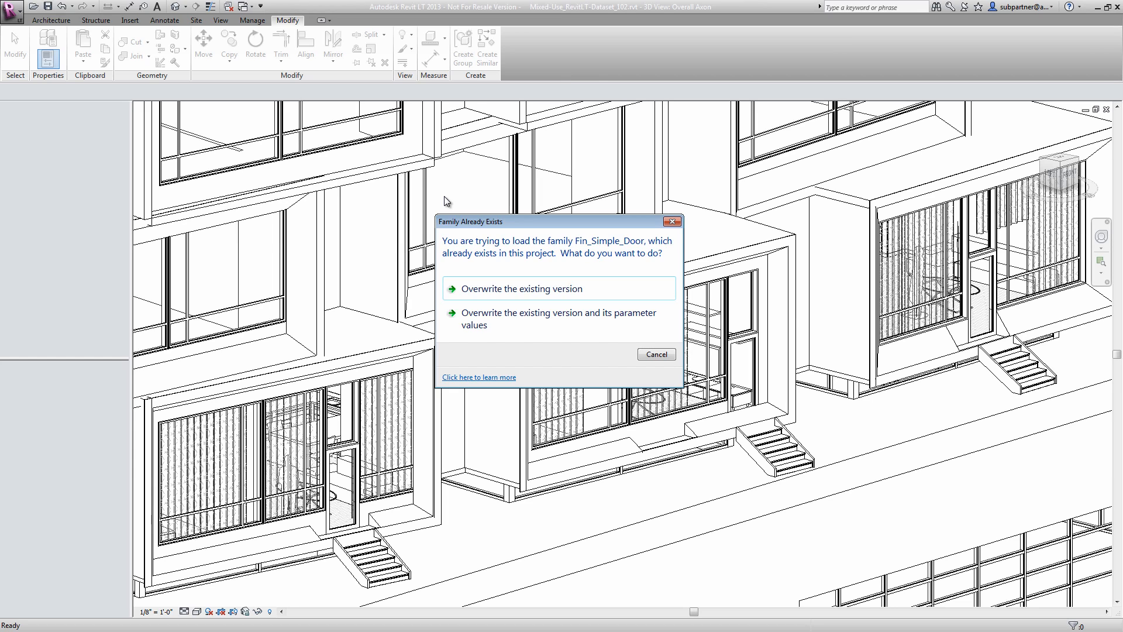
pyautogui.click(565, 287)
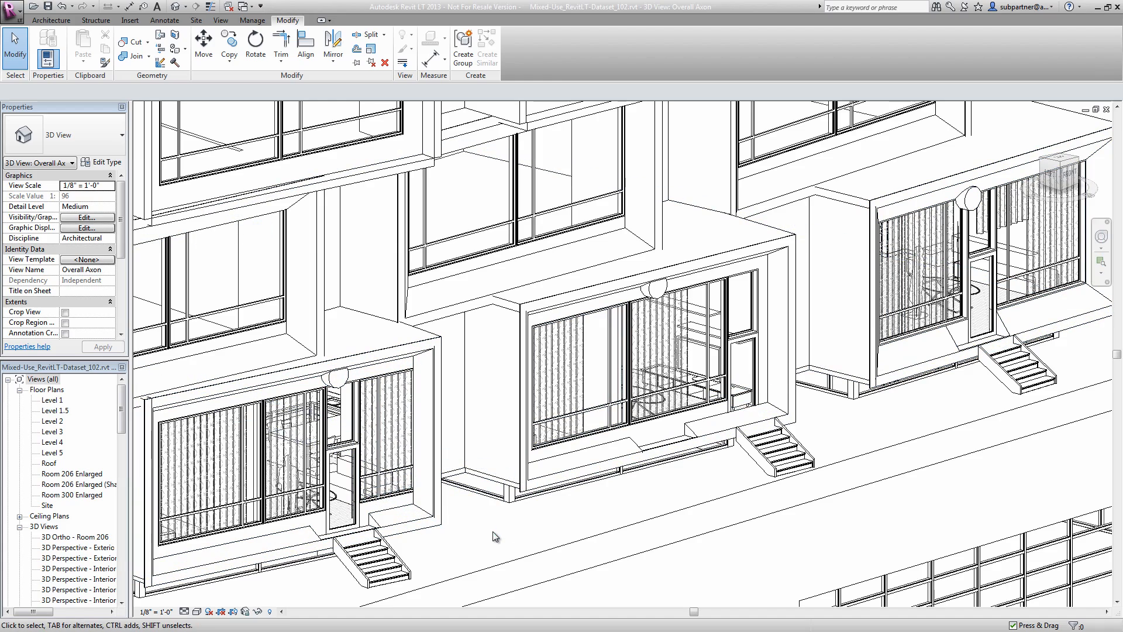
pyautogui.scroll(-3, 493, 531)
pyautogui.moveTo(492, 531); pyautogui.dragTo(855, 442, button='middle')
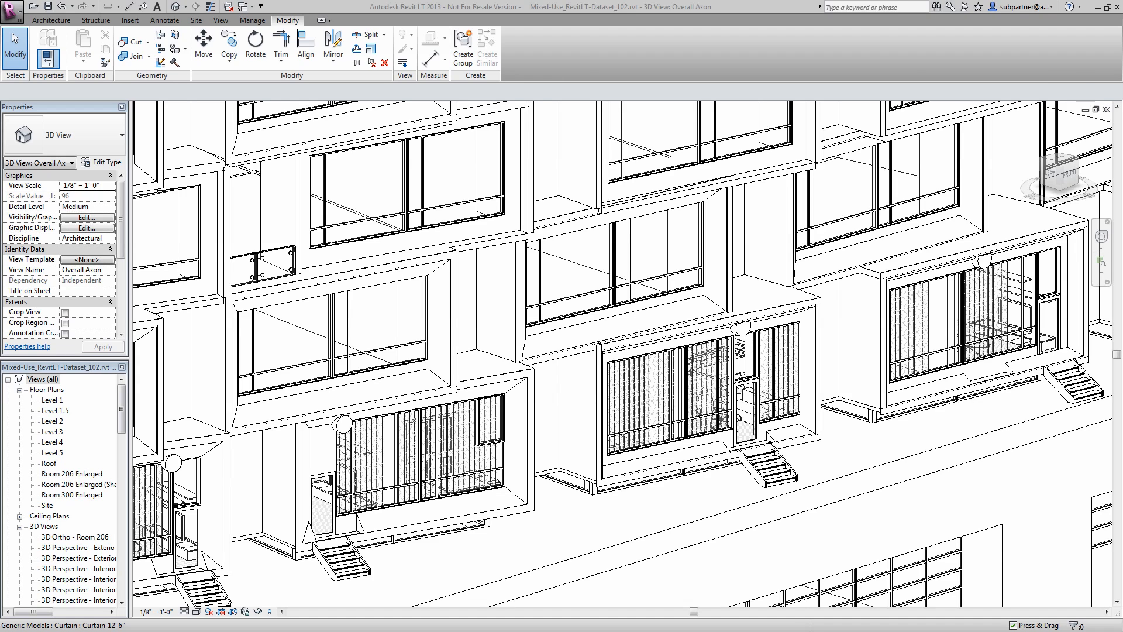
# - Open the Room 206 Enlarged floor plan at the bedroom beside grid B
pyautogui.doubleClick(95, 474)
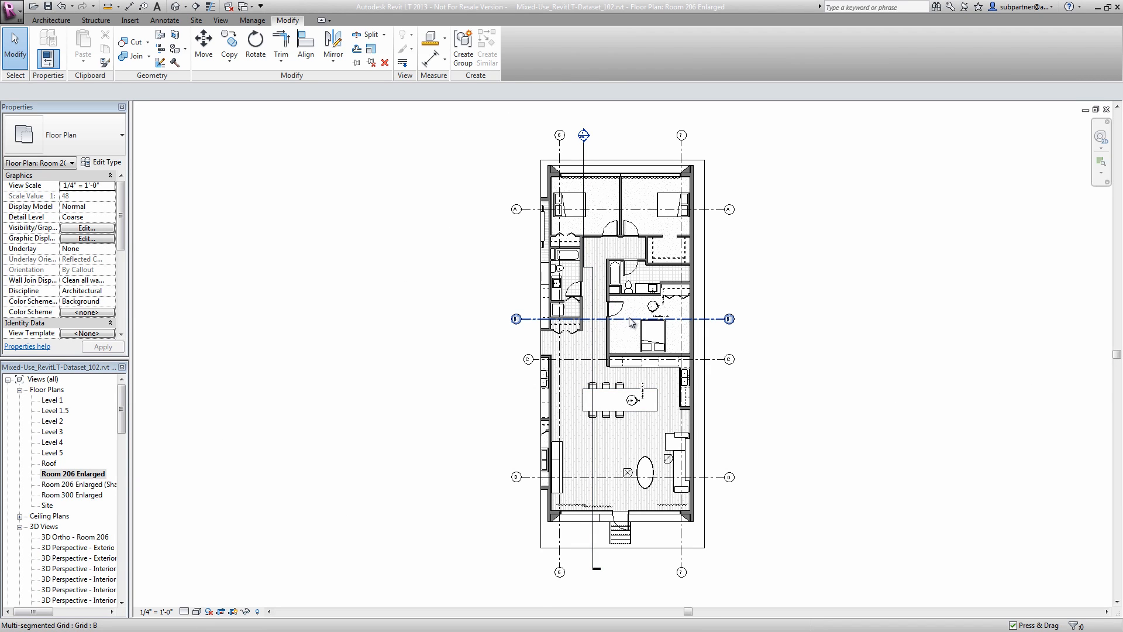
pyautogui.scroll(3, 630, 317)
pyautogui.scroll(3, 675, 304)
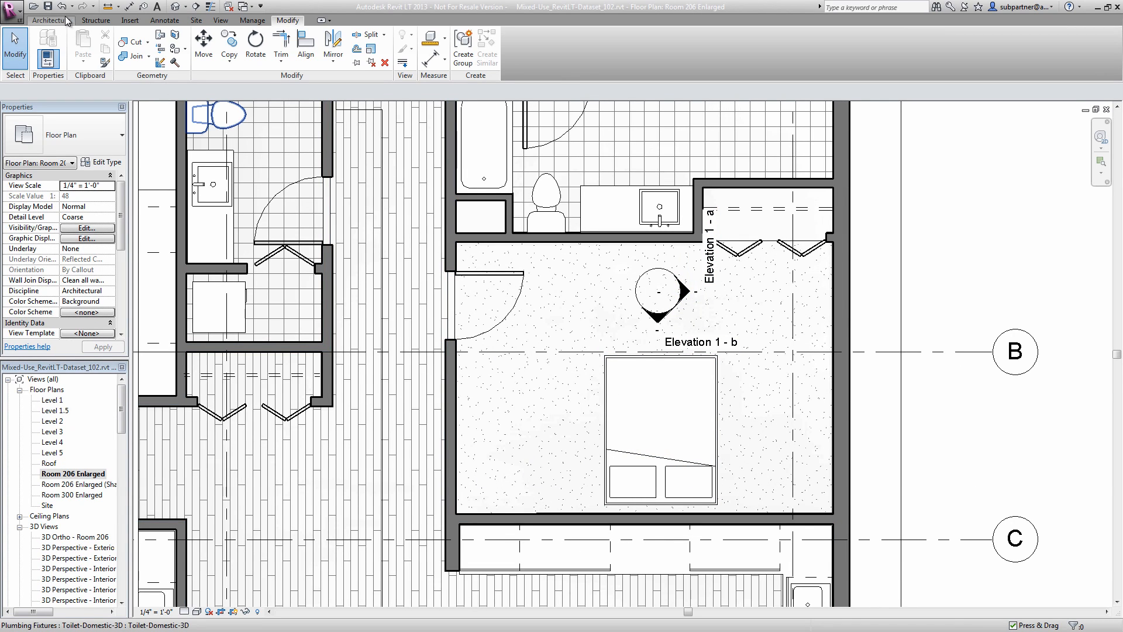
# - Search Autodesk Seek for "lounge chair"
pyautogui.click(130, 20)
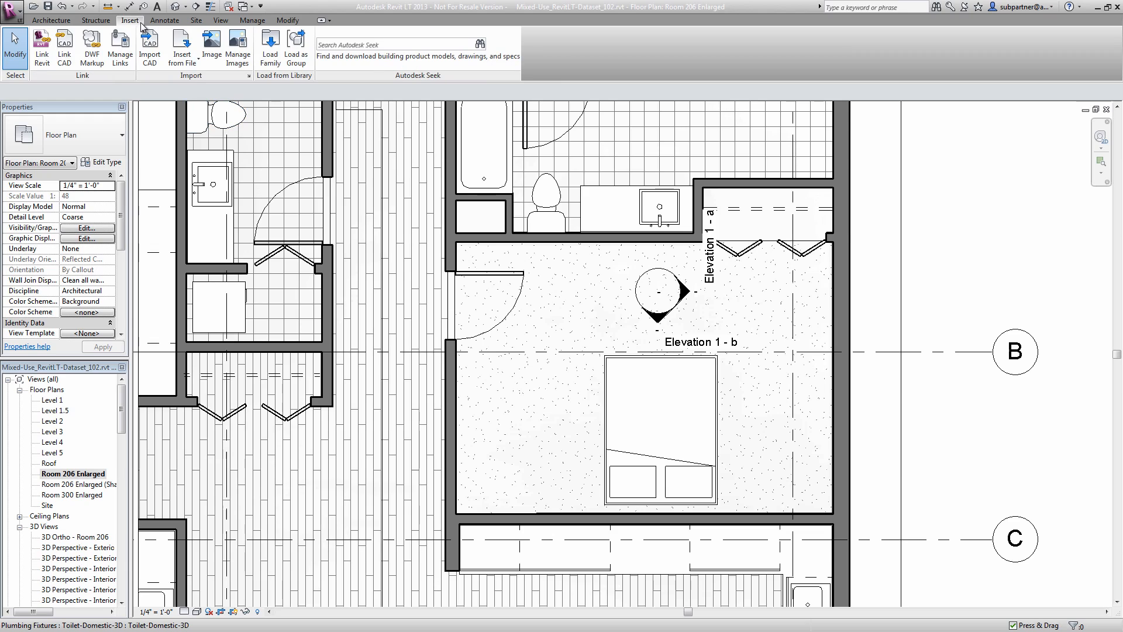
pyautogui.click(337, 42)
pyautogui.write('lounge chair')
pyautogui.press('Return')
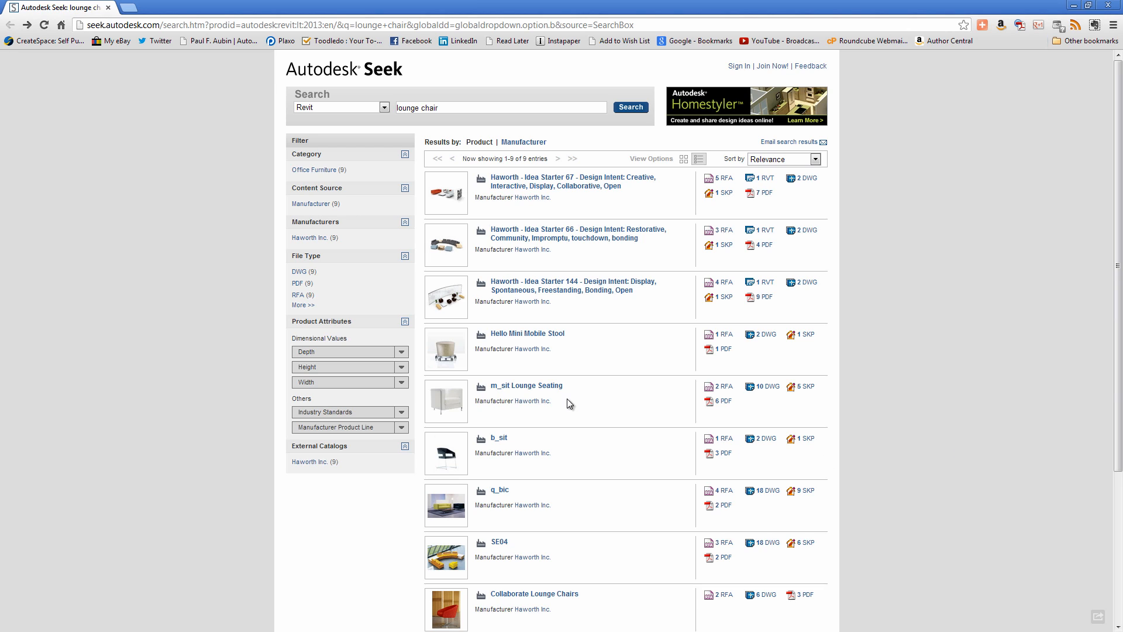
# - Download the Haworth_m sit-Seating Revit family from the m_sit Lounge Seating product page to the local computer
pyautogui.click(645, 390)
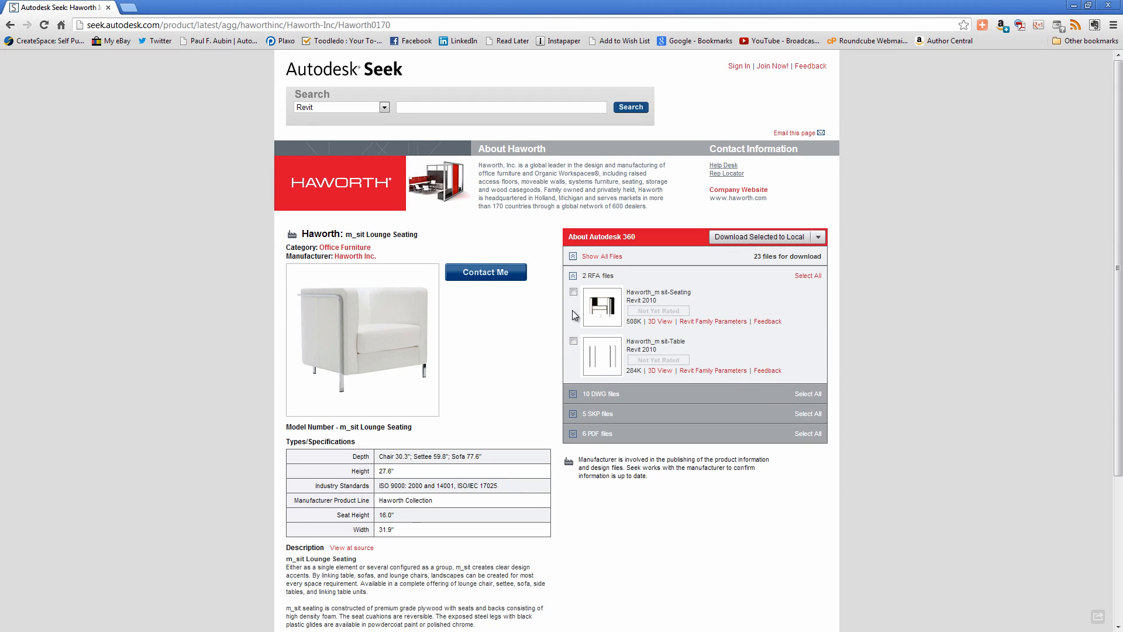
pyautogui.click(574, 291)
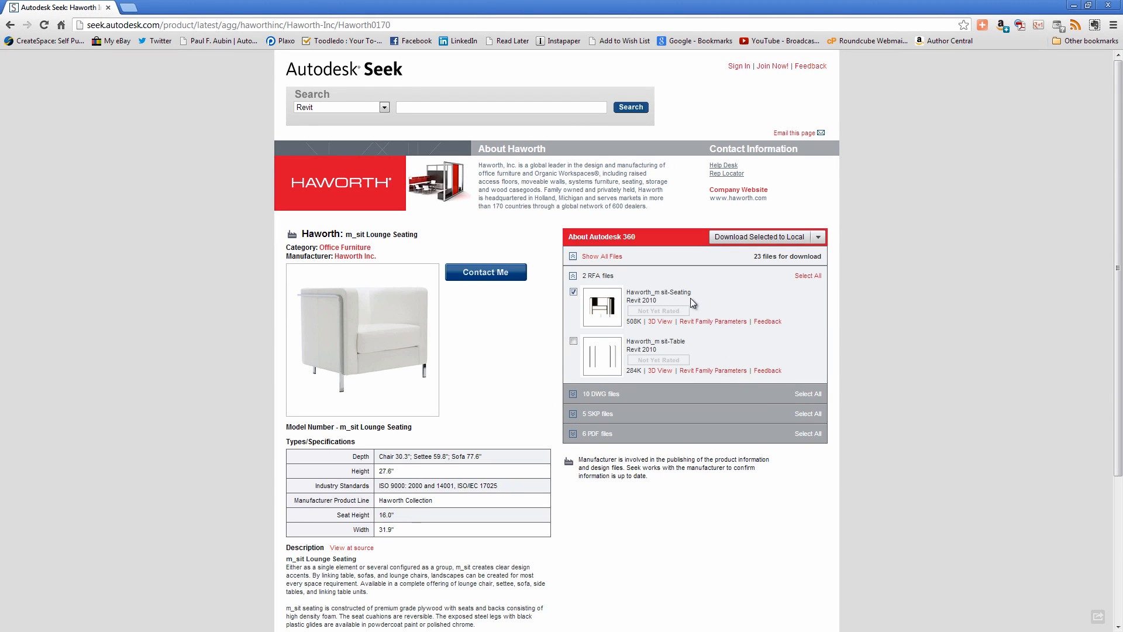
pyautogui.click(819, 241)
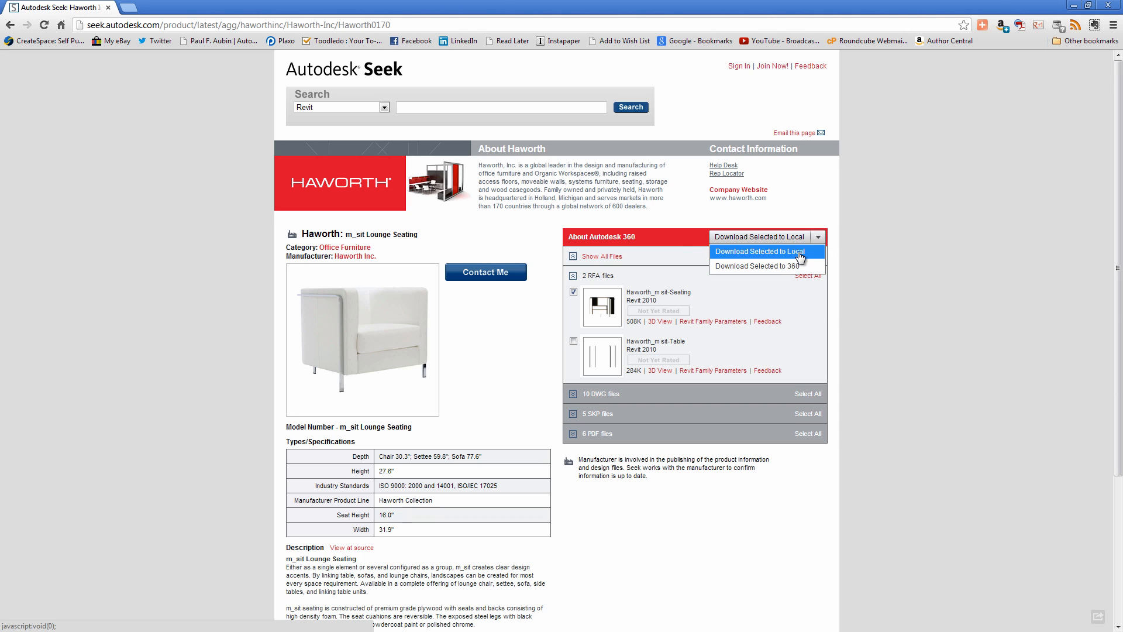
pyautogui.click(799, 251)
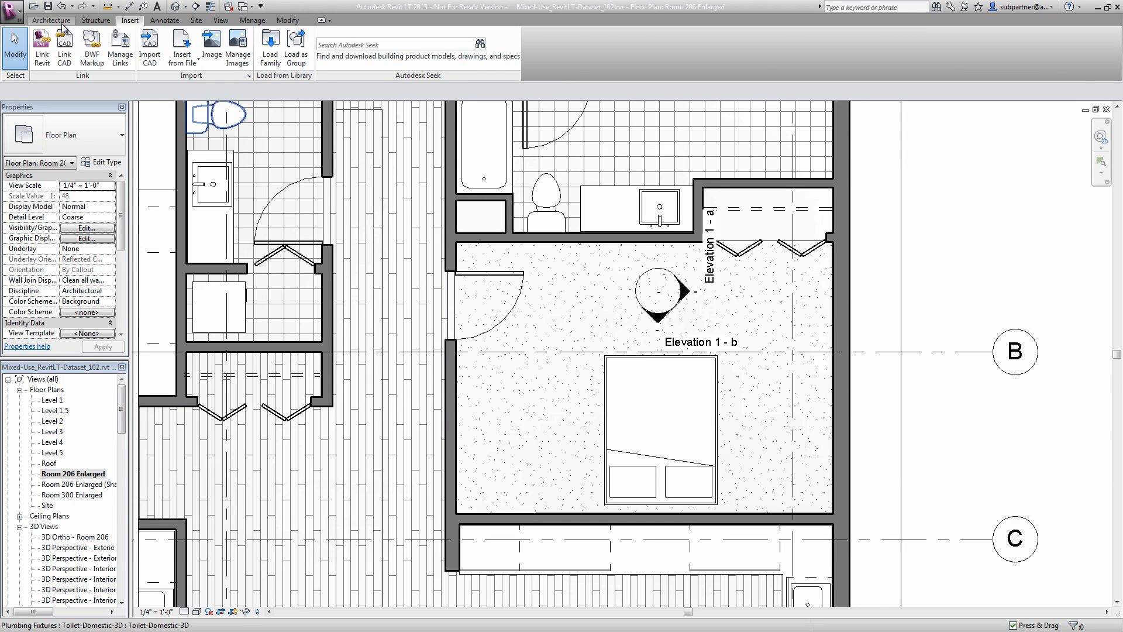
# - Load Haworth_m sit-Seating.rfa from the Downloads folder as the component for placement
pyautogui.click(58, 21)
pyautogui.click(129, 42)
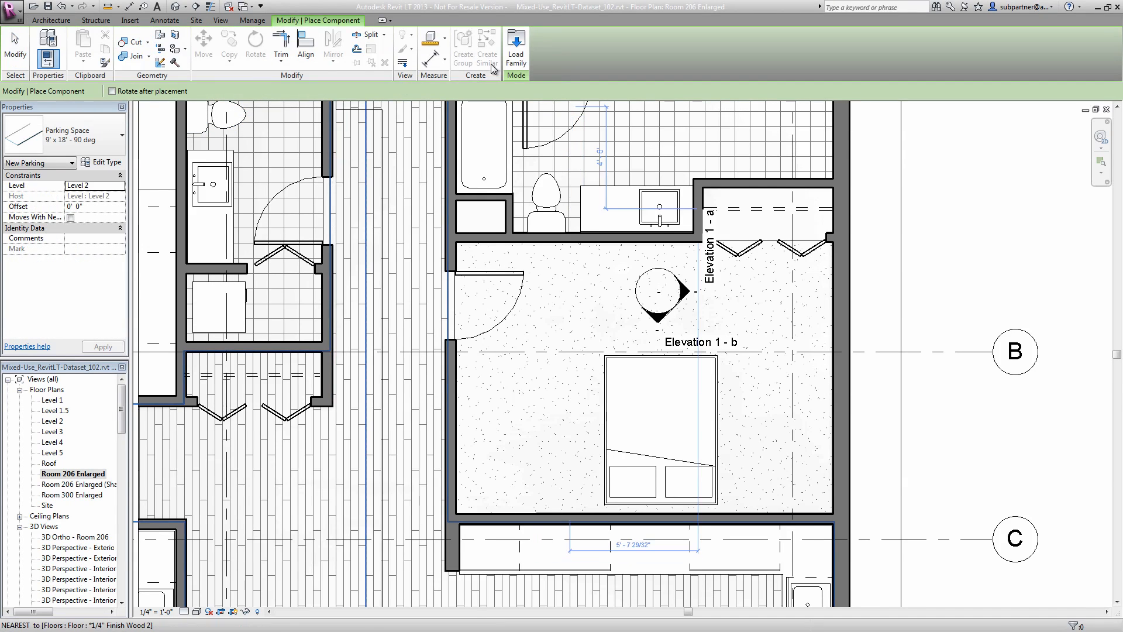
pyautogui.click(516, 56)
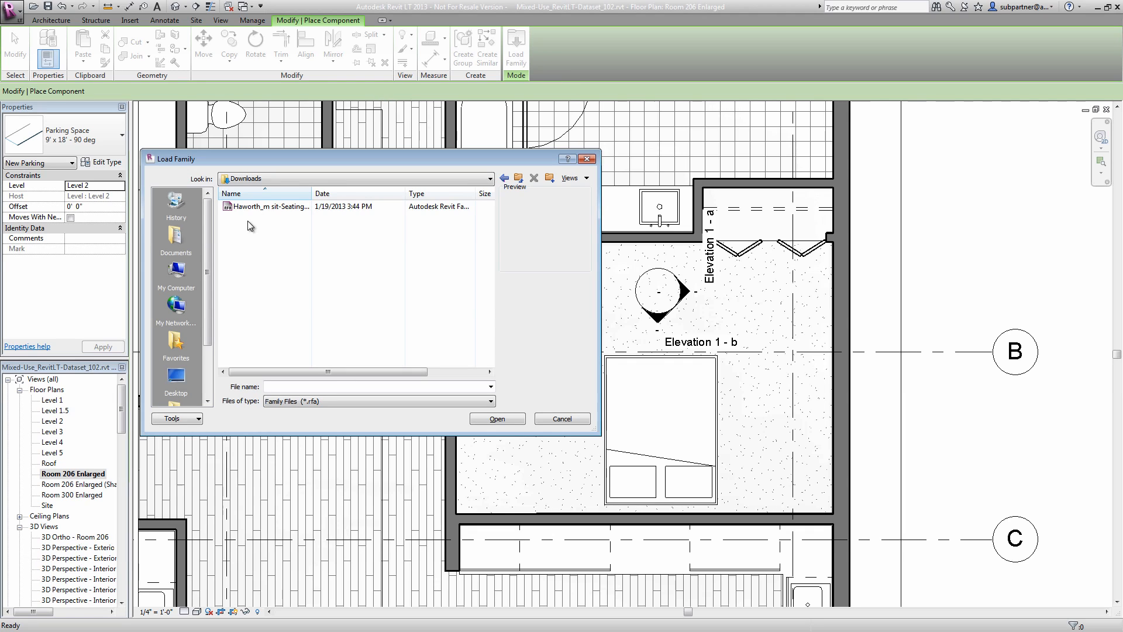
pyautogui.click(244, 209)
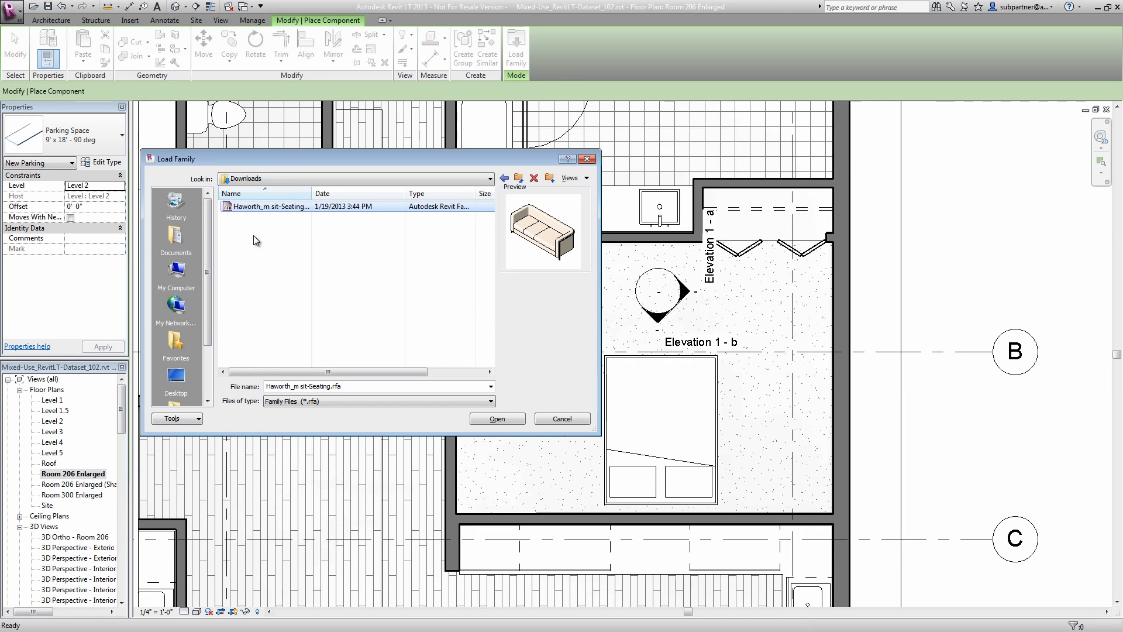
pyautogui.click(503, 418)
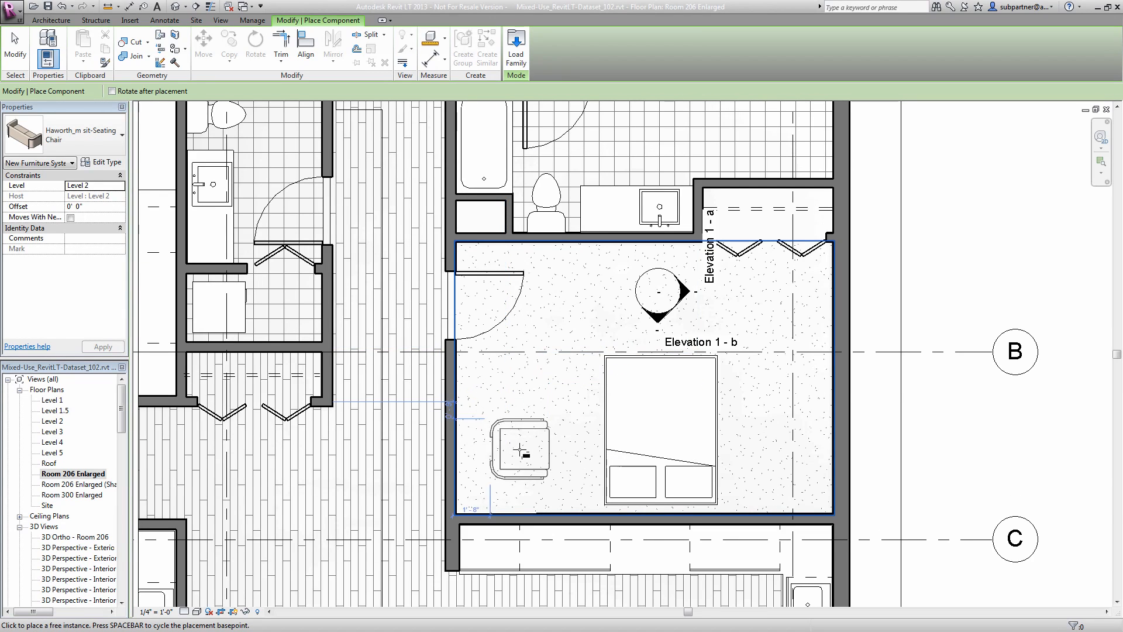
# - Place the Haworth_m sit-Seating Chair, rotated to face the door, in the lower-left corner of the bedroom beside the bed
pyautogui.press('space')
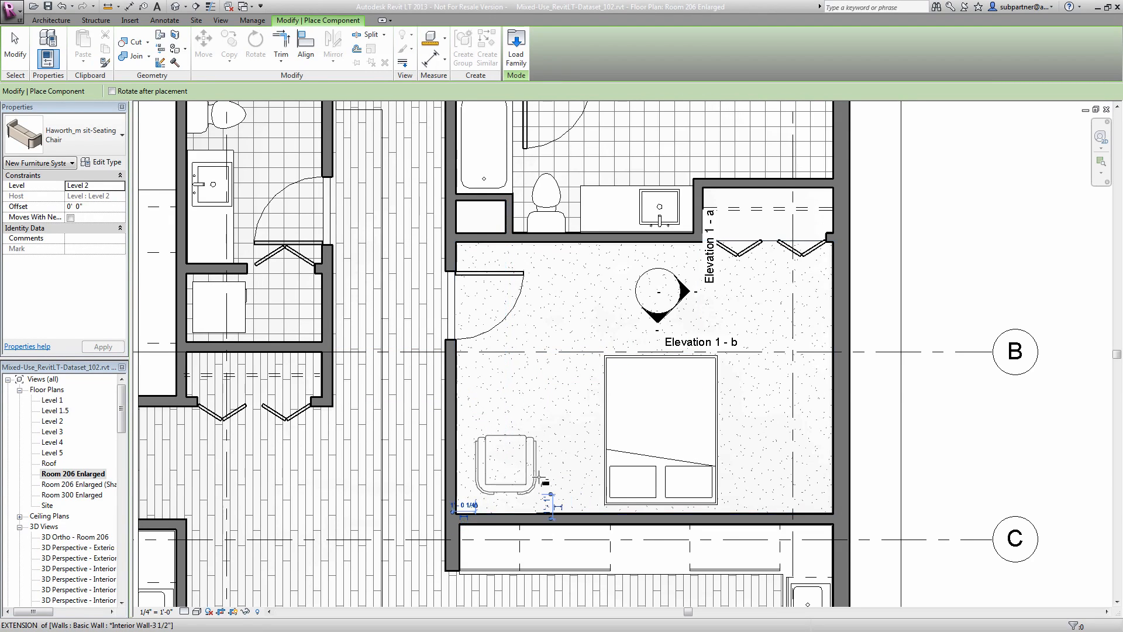
pyautogui.click(539, 478)
pyautogui.press('Escape')
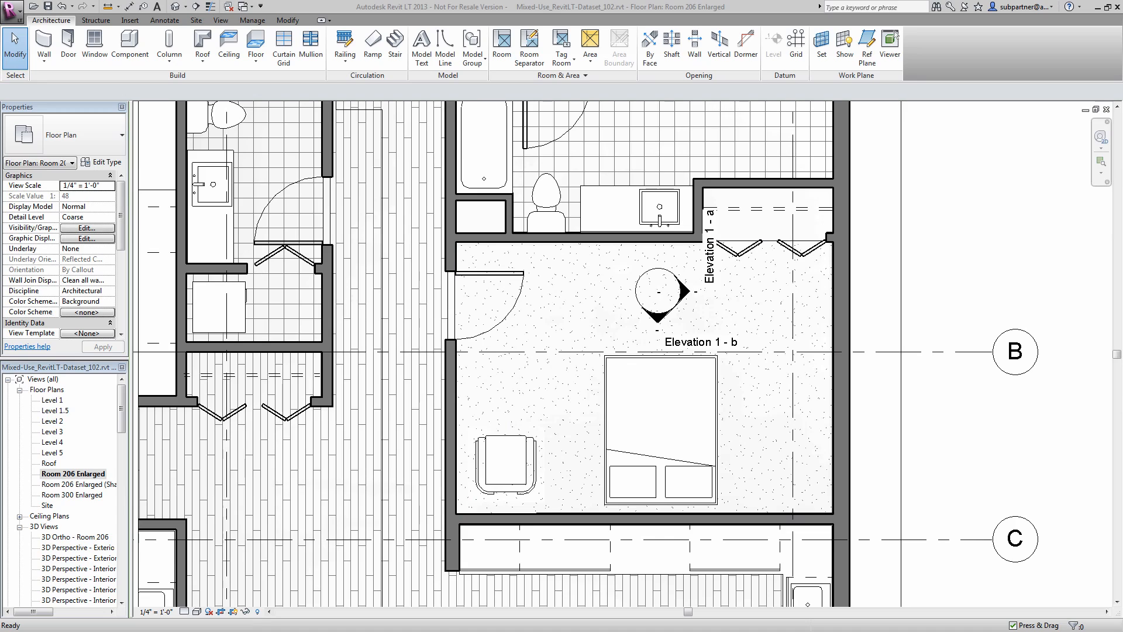